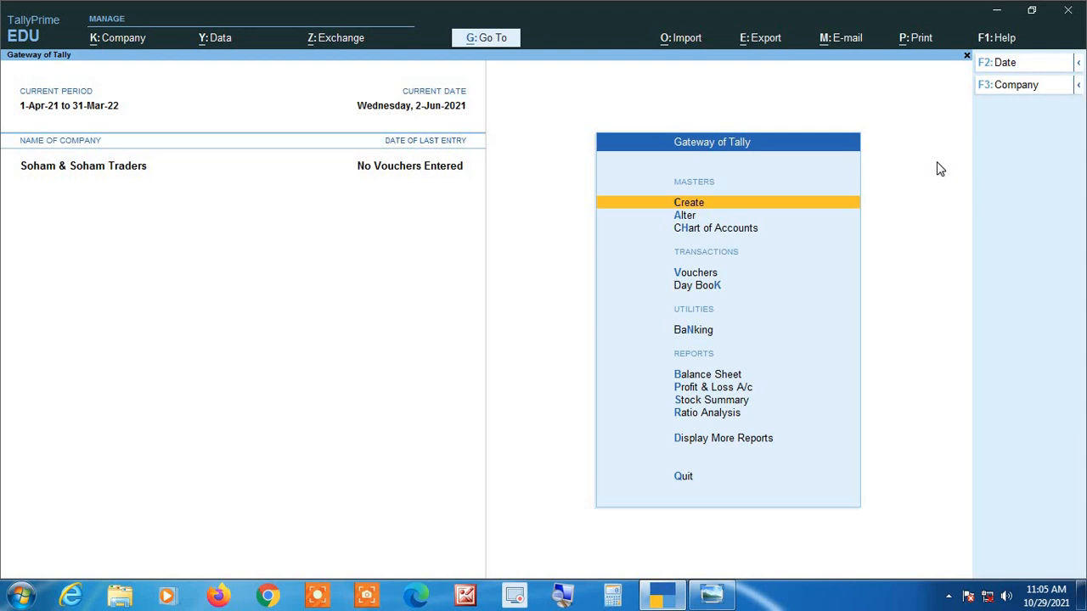
# Go to Display More Reports > Statutory Reports > GST Reports and start Update Party GSTIN
pyautogui.press('Down')
pyautogui.press('Down')
pyautogui.press('Down')
pyautogui.press('Down')
pyautogui.press('Down')
pyautogui.press('Down')
pyautogui.press('Down')
pyautogui.press('Down')
pyautogui.press('Down')
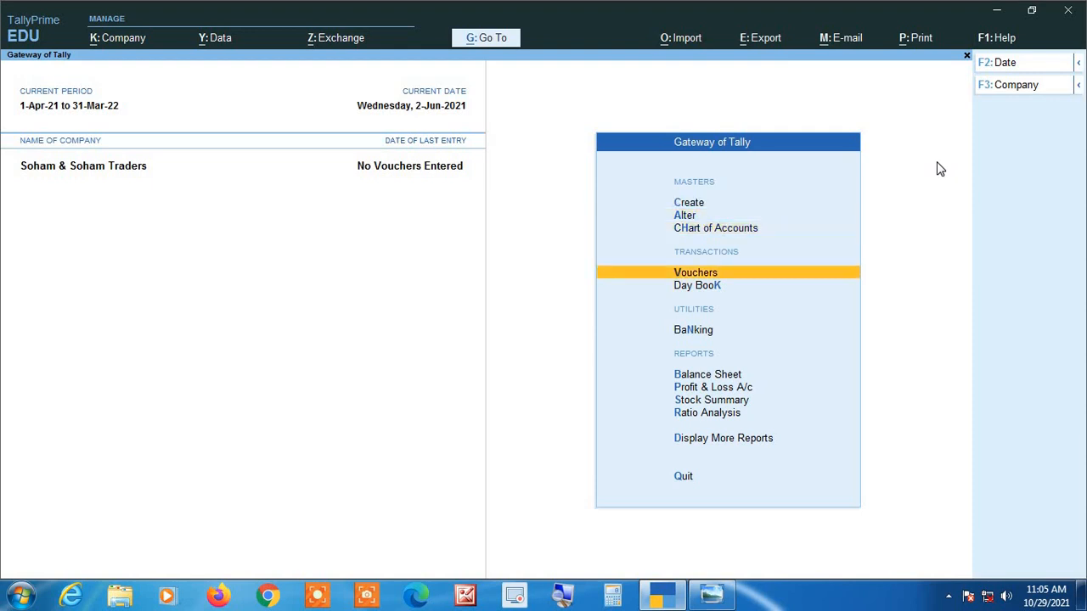
pyautogui.press('Down')
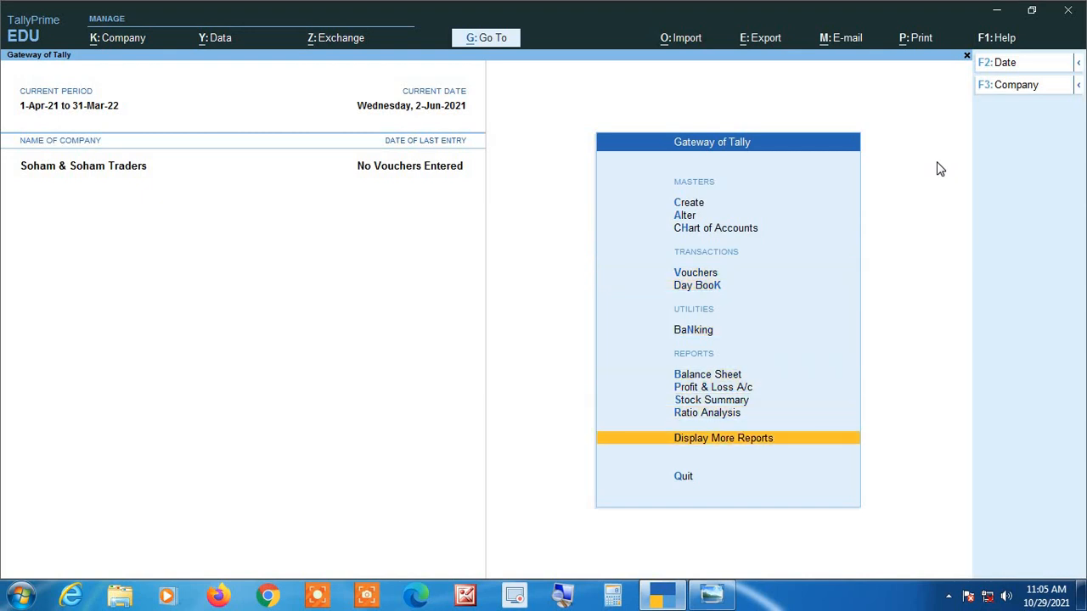
pyautogui.press('Return')
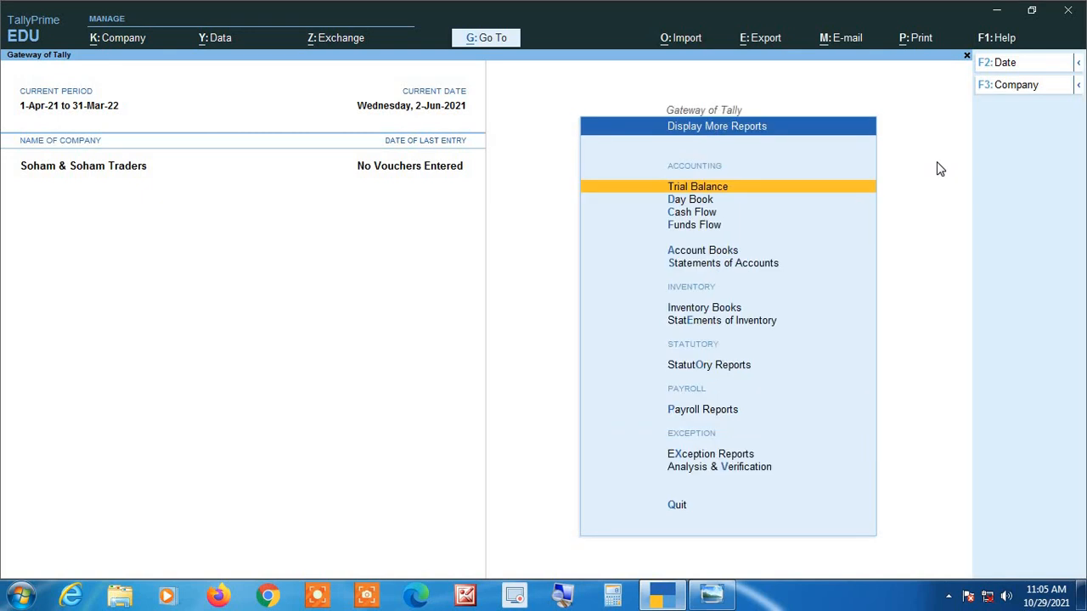
pyautogui.press('Down')
pyautogui.press('Down')
pyautogui.press('Down')
pyautogui.press('Down')
pyautogui.press('Down')
pyautogui.press('Down')
pyautogui.press('Down')
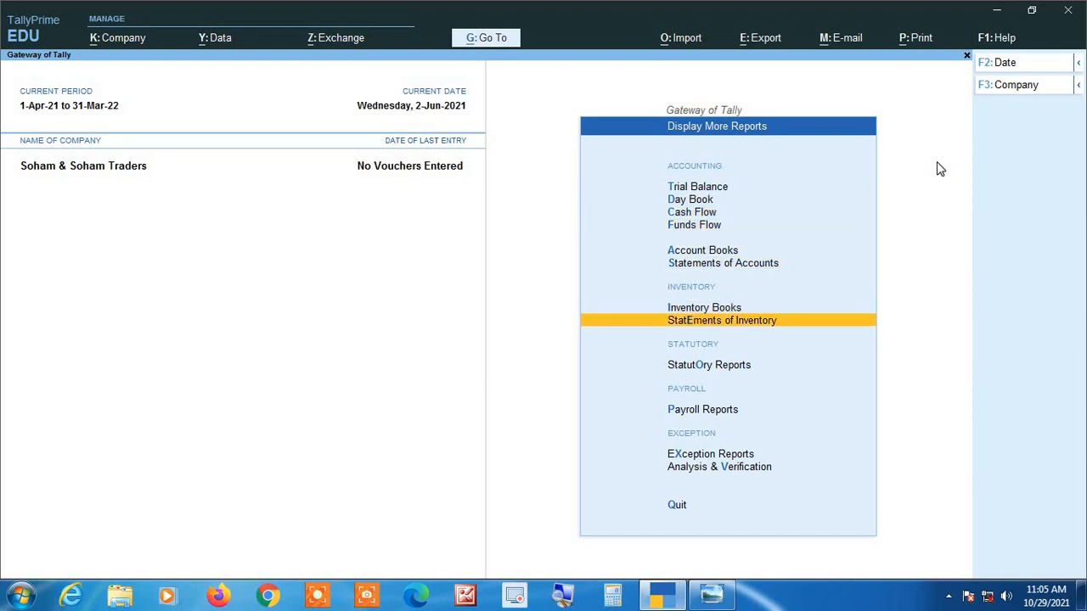
pyautogui.press('Down')
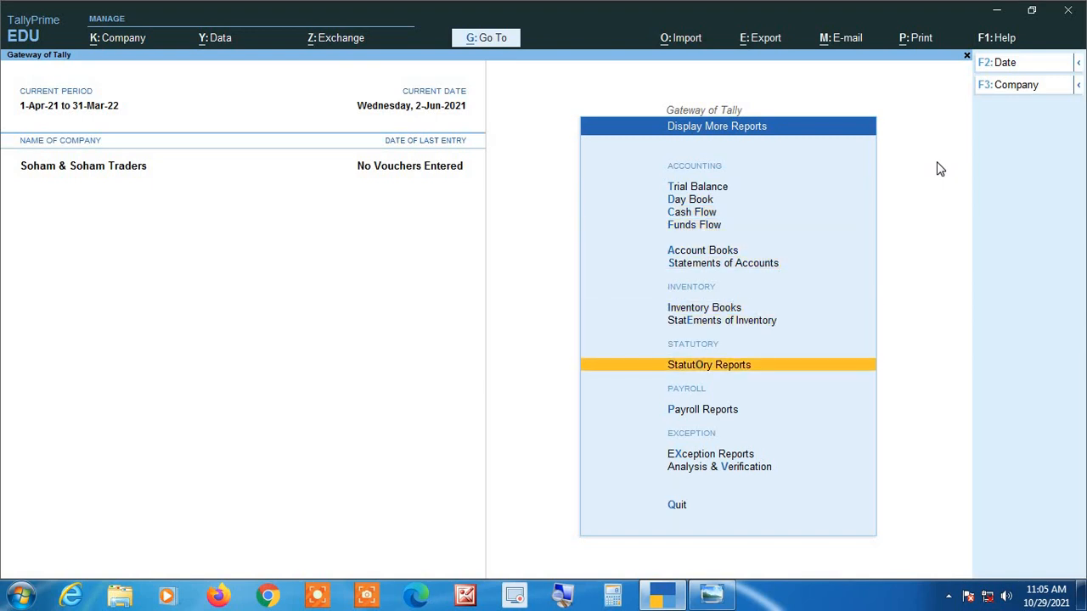
pyautogui.press('Return')
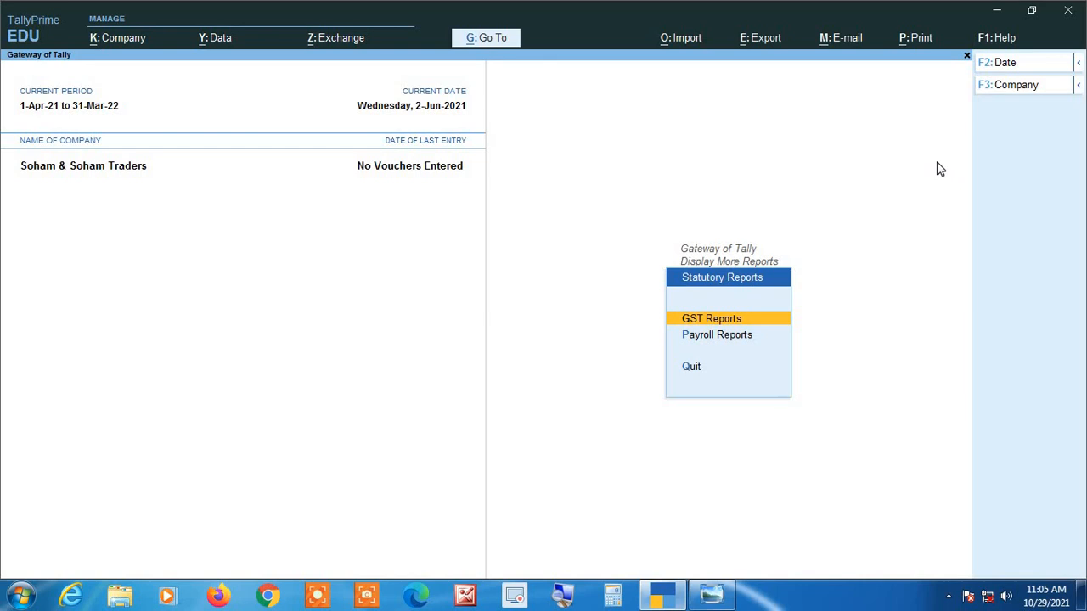
pyautogui.press('Return')
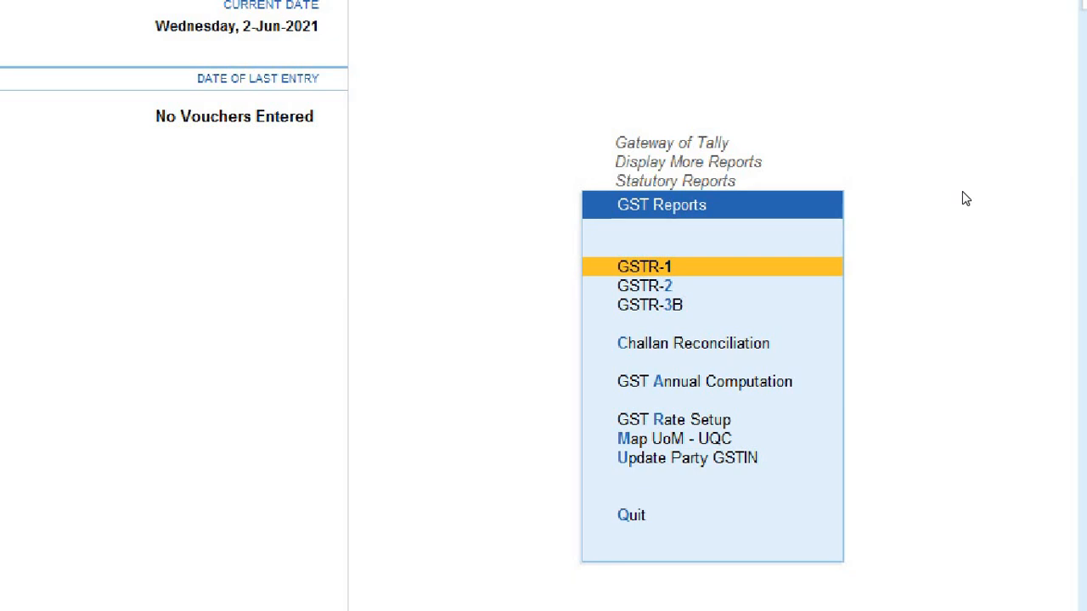
pyautogui.press('Down')
pyautogui.press('Down')
pyautogui.press('Down')
pyautogui.press('Down')
pyautogui.press('Down')
pyautogui.press('Down')
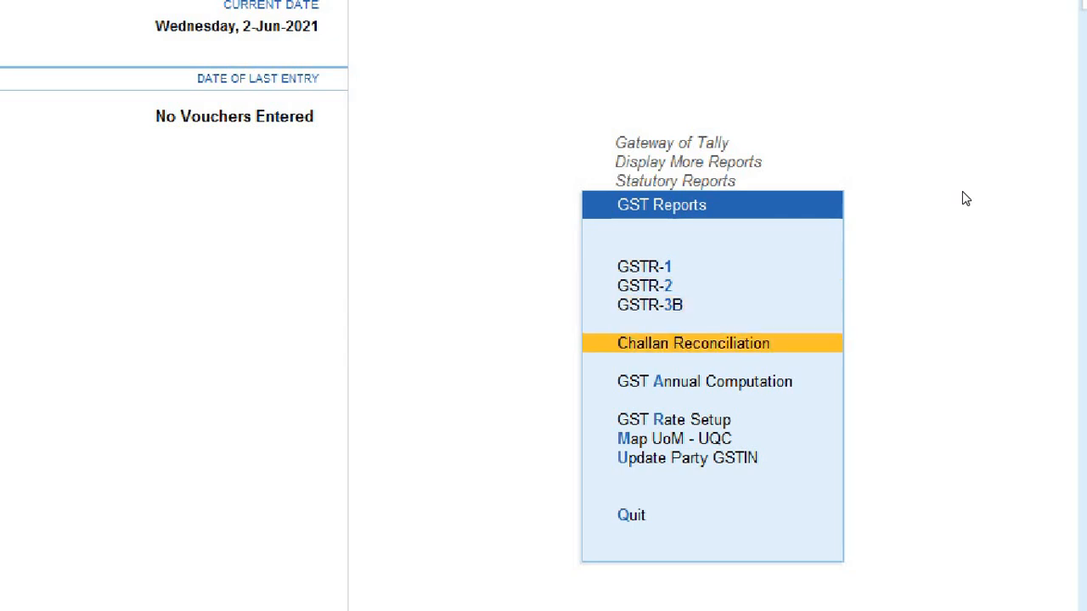
pyautogui.press('Down')
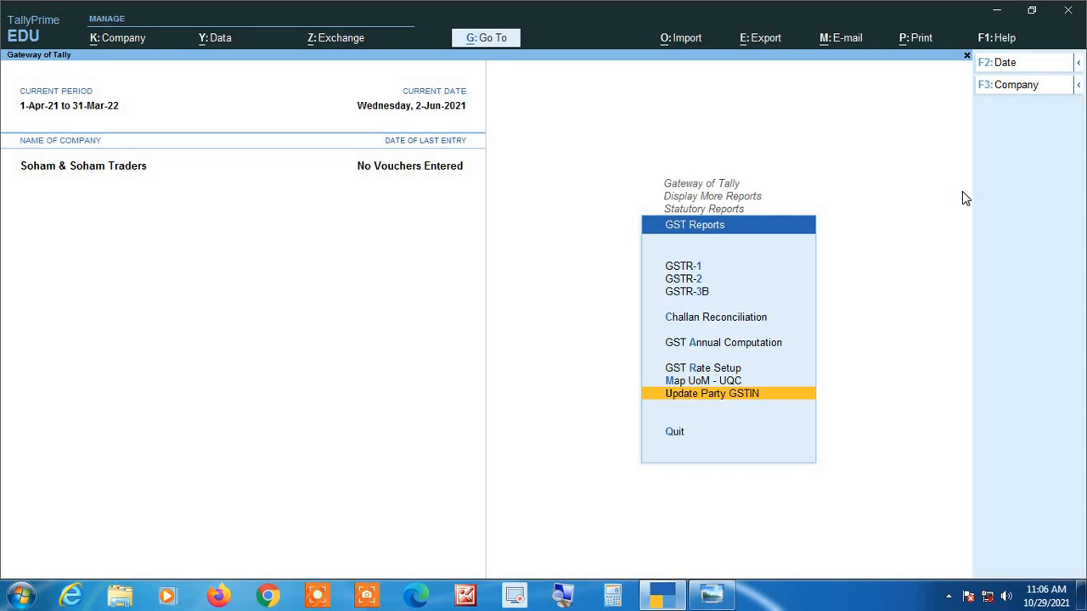
pyautogui.press('Return')
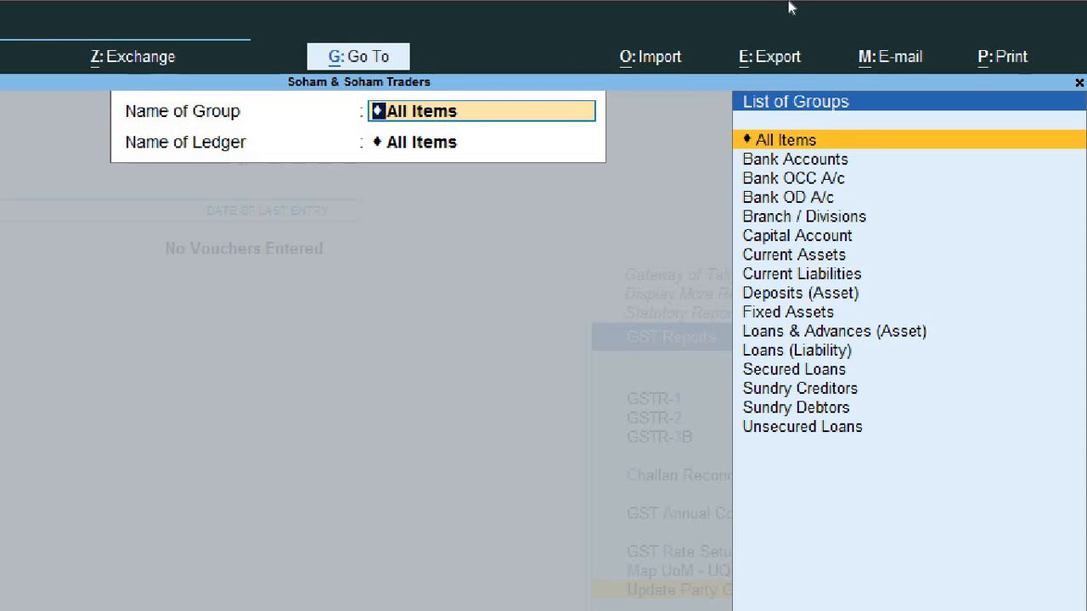
# Browse the List of Groups, then leave the group at All Items and go to Name of Ledger
pyautogui.press('Down')
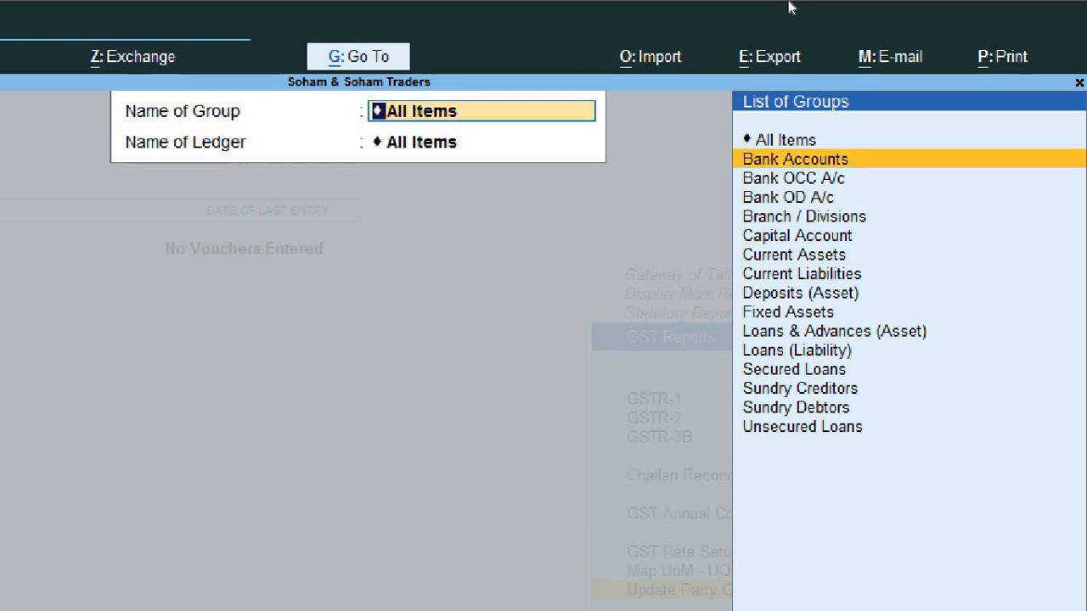
pyautogui.press('Down')
pyautogui.press('Down')
pyautogui.press('Down')
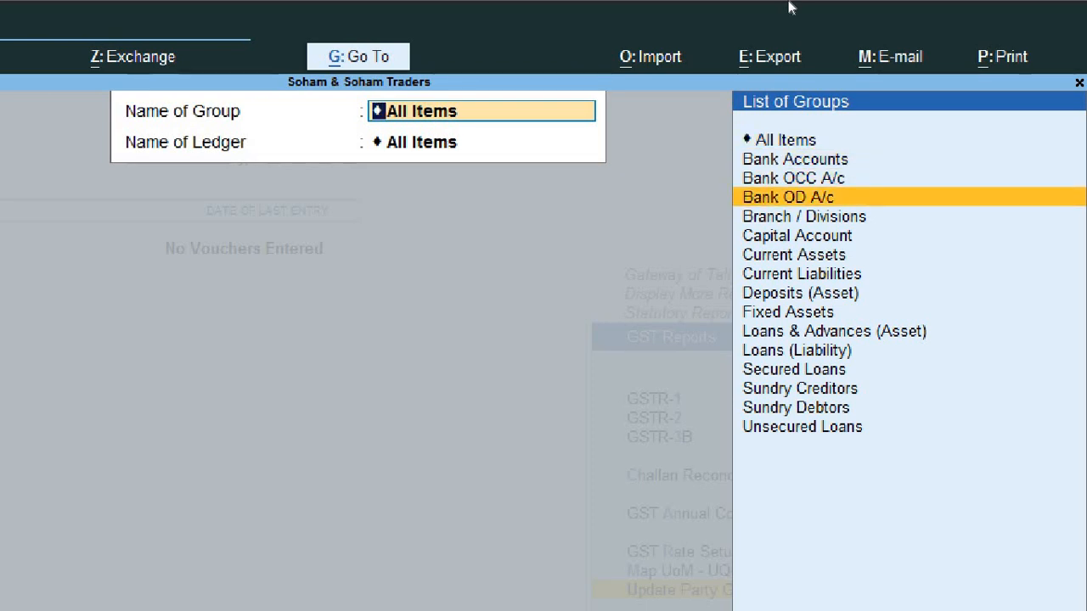
pyautogui.press('Down')
pyautogui.press('Down')
pyautogui.press('Down')
pyautogui.press('Down')
pyautogui.press('Down')
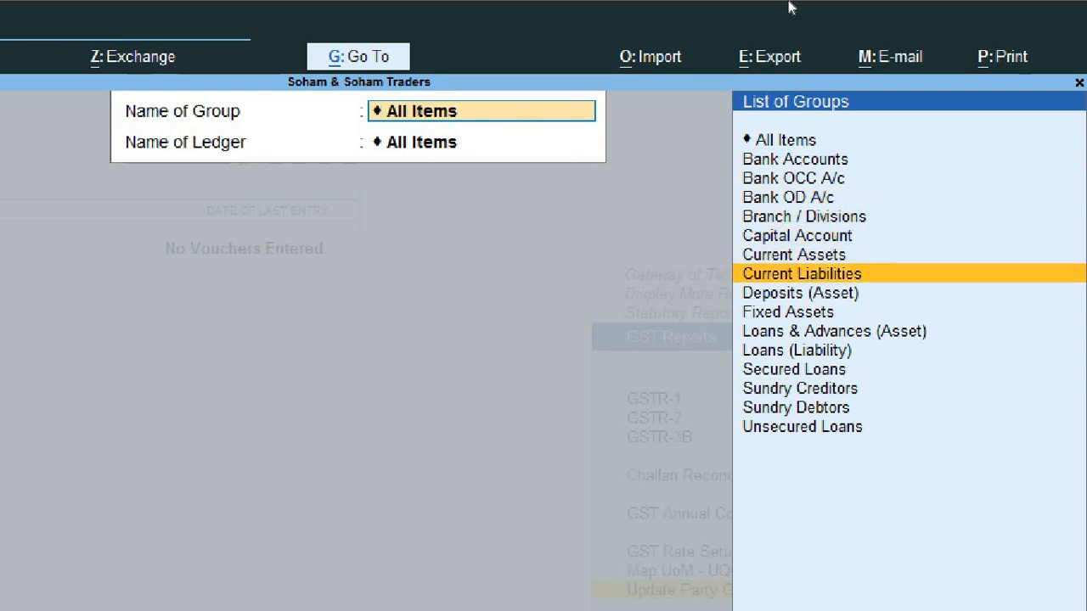
pyautogui.press('Down')
pyautogui.press('Down')
pyautogui.press('Down')
pyautogui.press('Down')
pyautogui.press('Down')
pyautogui.press('Down')
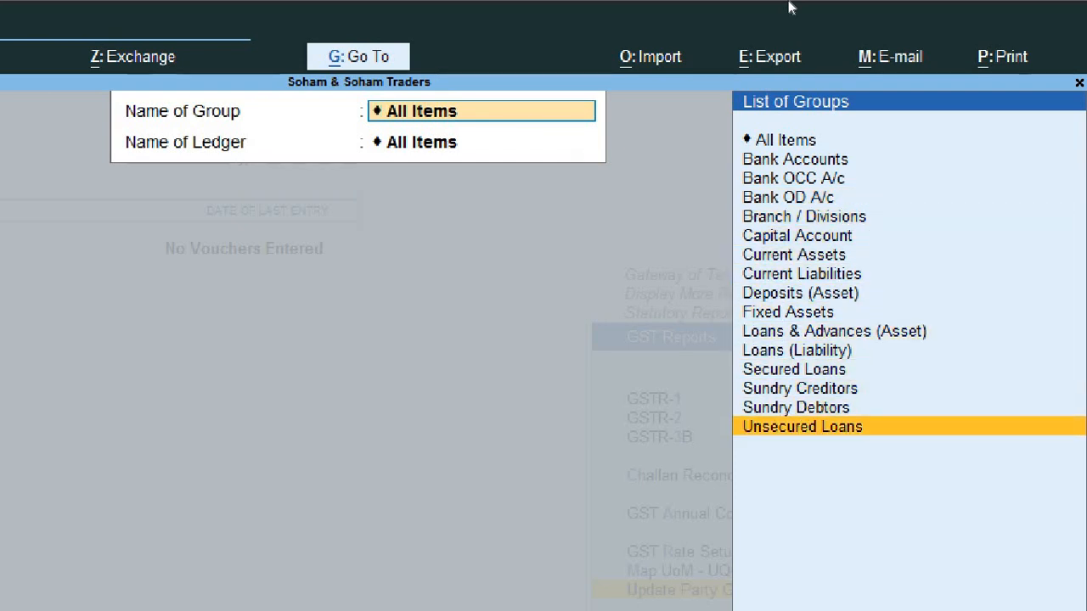
pyautogui.press('Up')
pyautogui.press('Up')
pyautogui.press('Up')
pyautogui.press('Up')
pyautogui.press('Up')
pyautogui.press('Up')
pyautogui.press('Up')
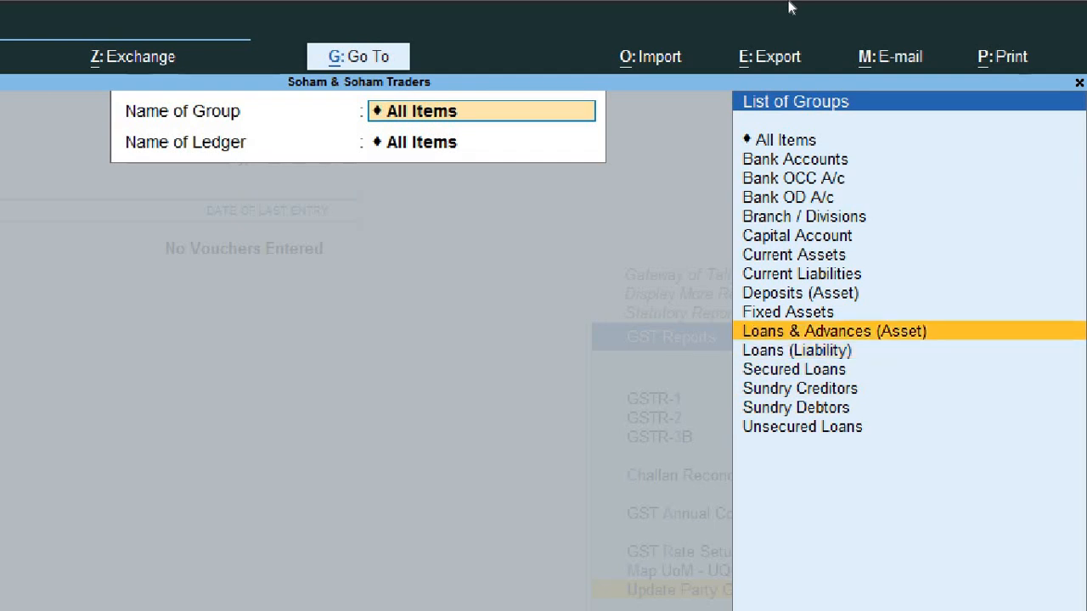
pyautogui.press('Up')
pyautogui.press('Up')
pyautogui.press('Up')
pyautogui.press('Up')
pyautogui.press('Up')
pyautogui.press('Up')
pyautogui.press('Up')
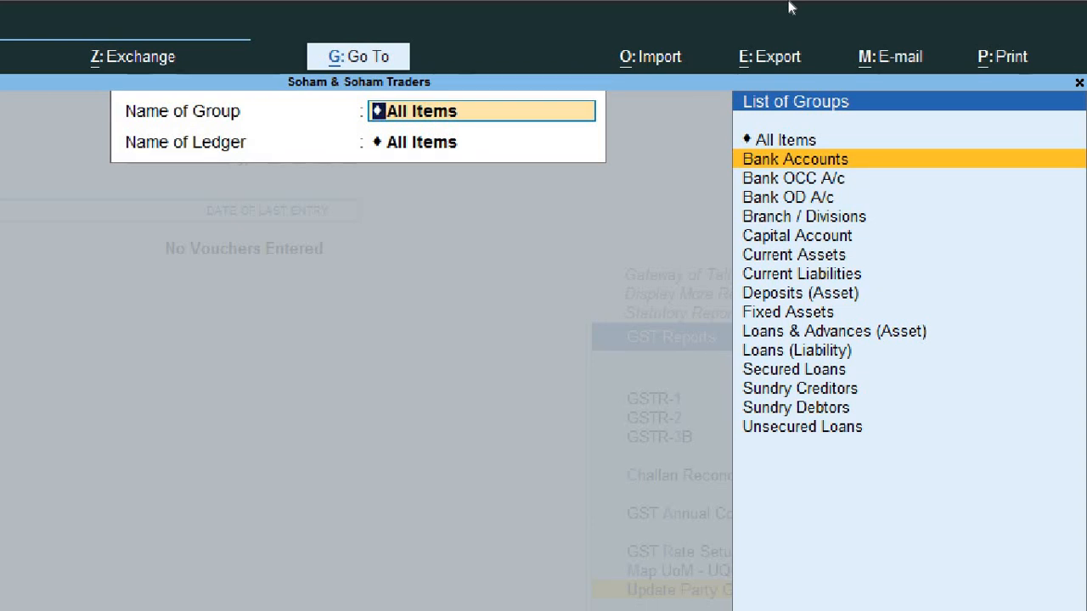
pyautogui.press('Down')
pyautogui.press('Down')
pyautogui.press('Down')
pyautogui.press('Down')
pyautogui.press('Down')
pyautogui.press('Down')
pyautogui.press('Down')
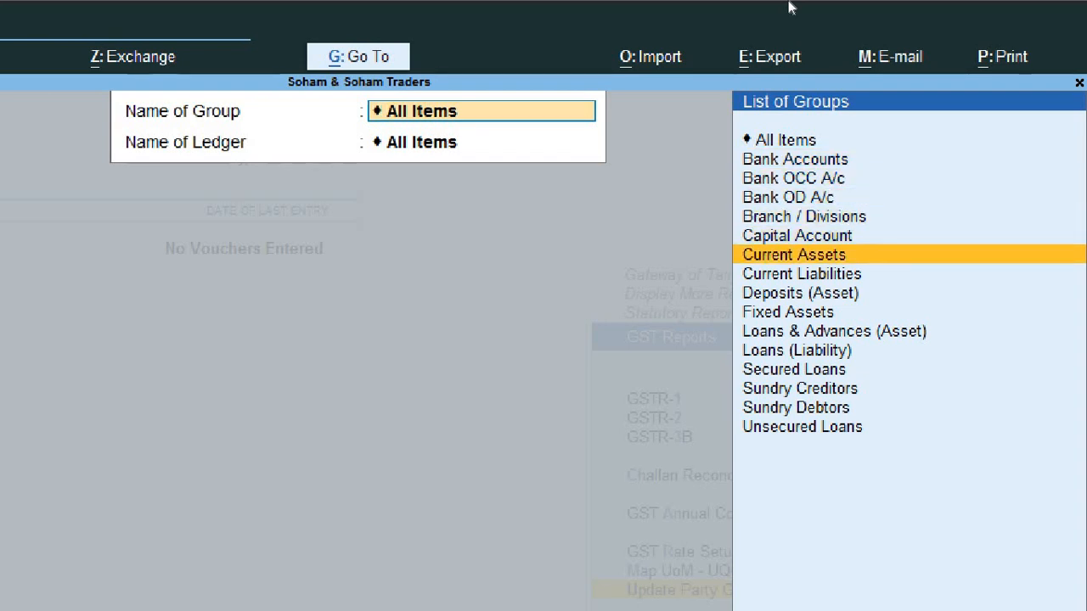
pyautogui.press('Down')
pyautogui.press('Down')
pyautogui.press('Down')
pyautogui.press('Down')
pyautogui.press('Down')
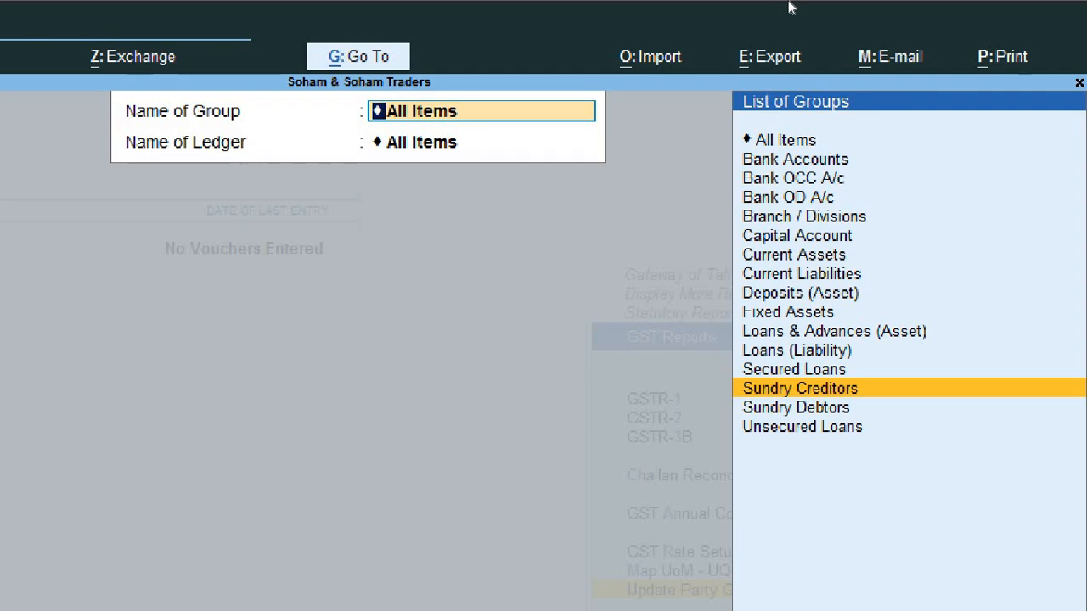
pyautogui.press('Up')
pyautogui.press('Up')
pyautogui.press('Up')
pyautogui.press('Up')
pyautogui.press('Up')
pyautogui.press('Up')
pyautogui.press('Up')
pyautogui.press('Up')
pyautogui.press('Up')
pyautogui.press('Up')
pyautogui.press('Up')
pyautogui.press('Up')
pyautogui.press('Up')
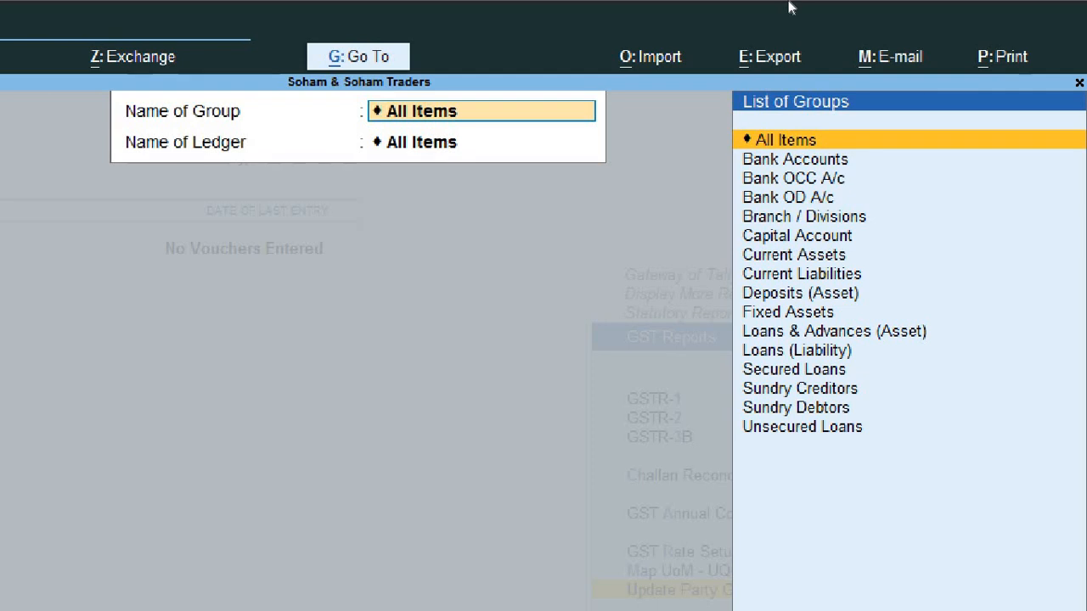
pyautogui.press('Return')
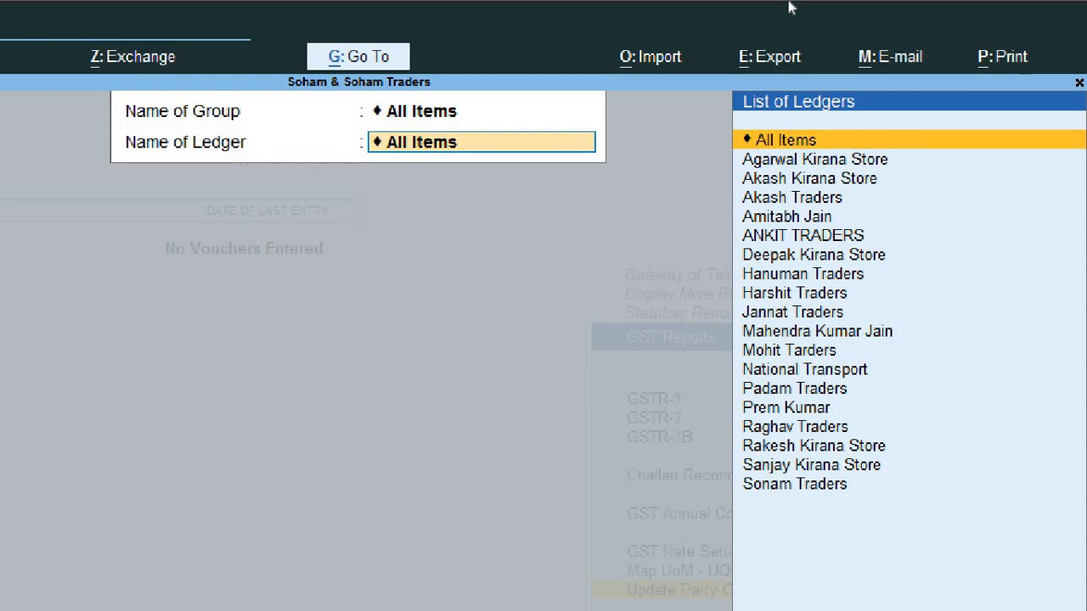
pyautogui.press('Down')
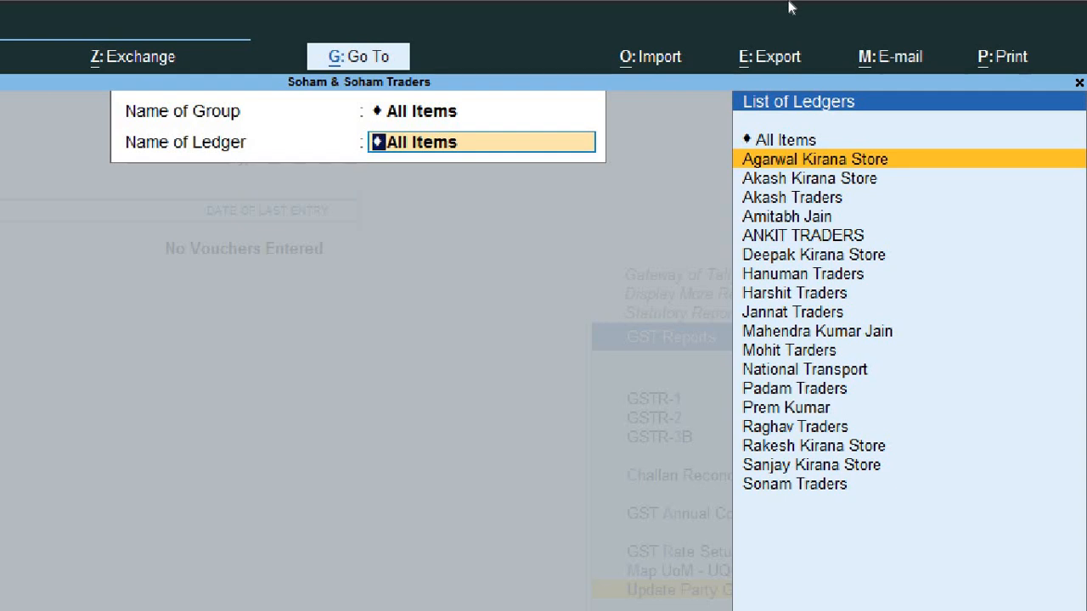
pyautogui.press('Down')
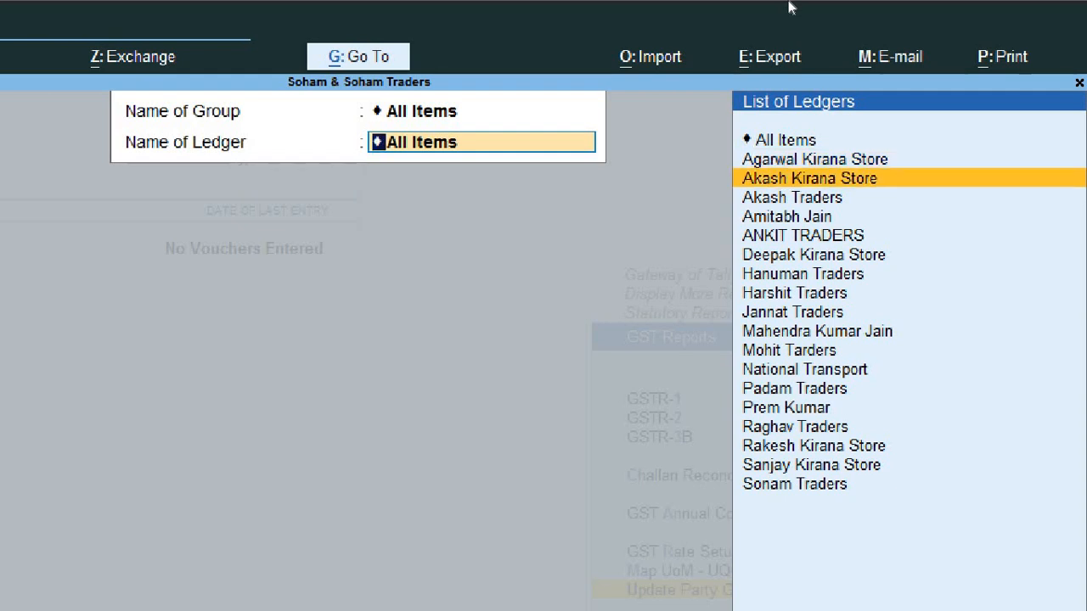
pyautogui.press('Down')
pyautogui.press('Down')
pyautogui.press('Down')
pyautogui.press('Down')
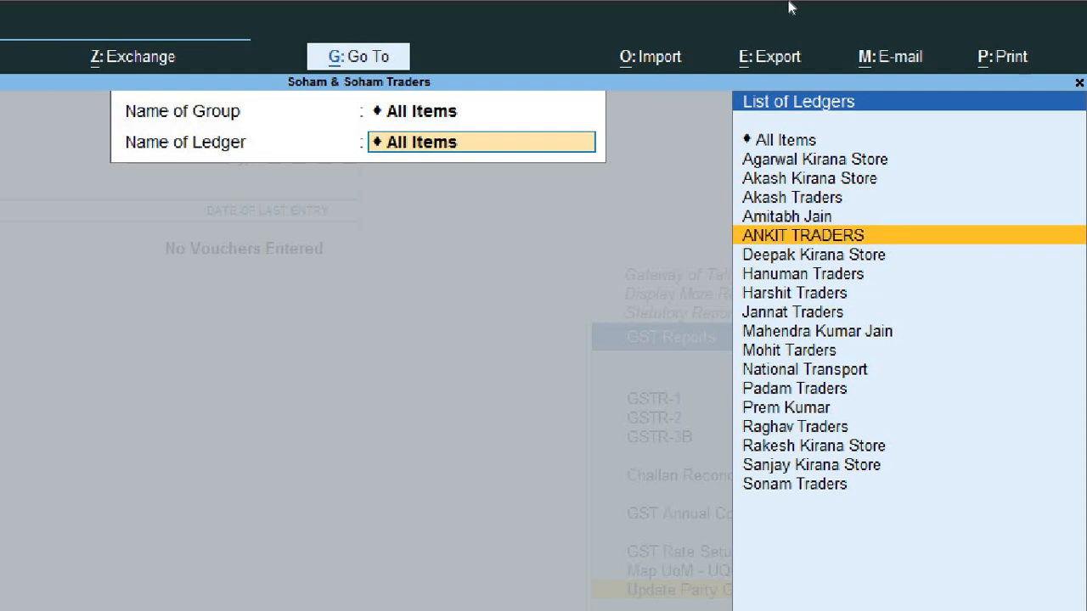
pyautogui.press('Down')
pyautogui.press('Down')
pyautogui.press('Down')
pyautogui.press('Down')
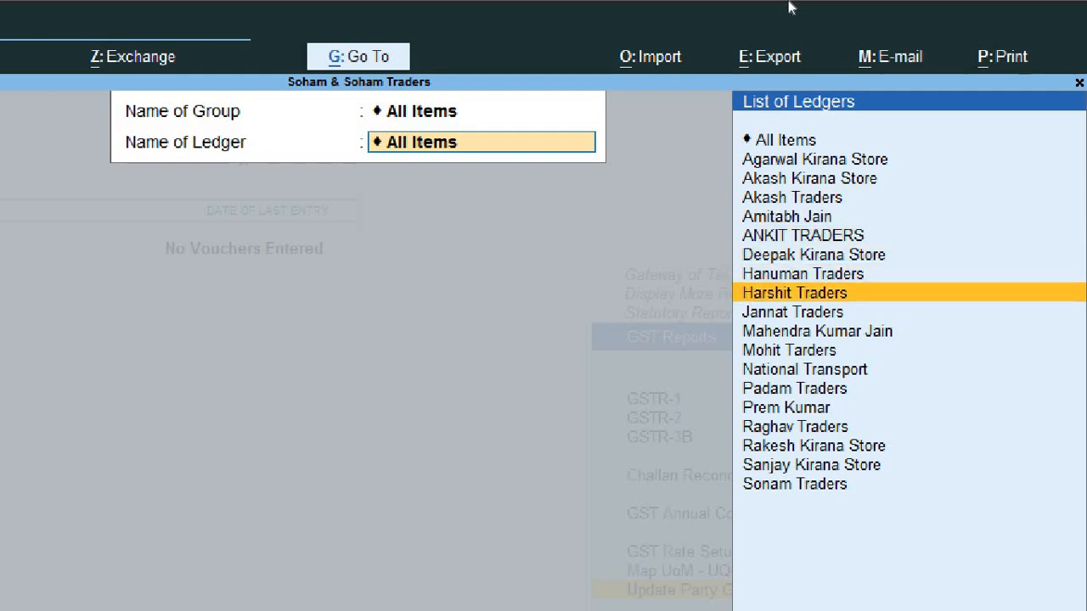
pyautogui.press('Down')
pyautogui.press('Down')
pyautogui.press('Down')
pyautogui.press('Down')
pyautogui.press('Down')
pyautogui.press('Down')
pyautogui.press('Down')
pyautogui.press('Down')
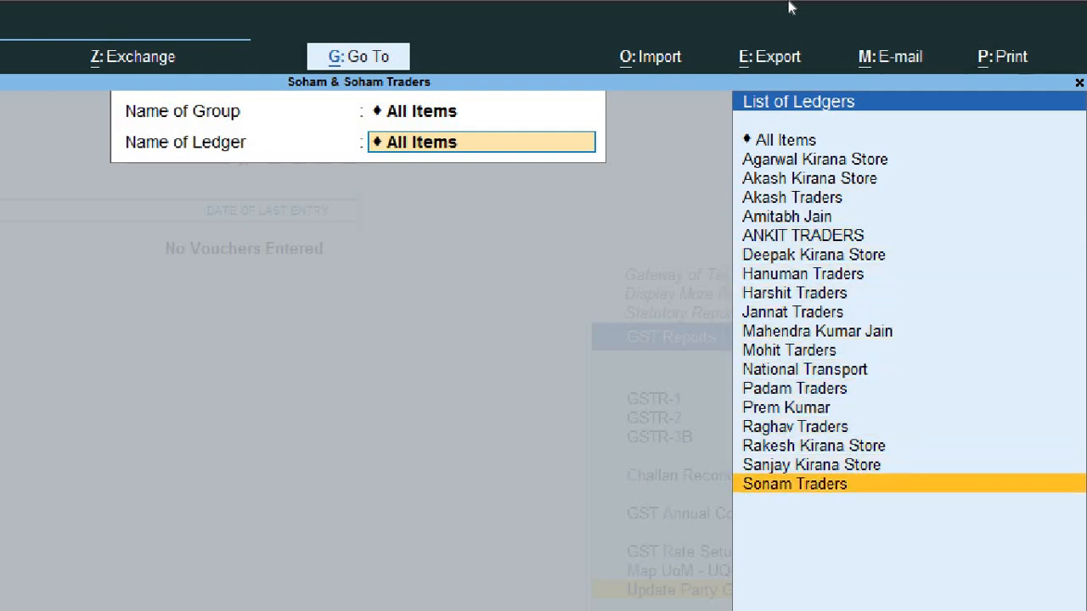
pyautogui.press('Up')
pyautogui.press('Up')
pyautogui.press('Up')
pyautogui.press('Up')
pyautogui.press('Up')
pyautogui.press('Up')
pyautogui.press('Up')
pyautogui.press('Up')
pyautogui.press('Up')
pyautogui.press('Up')
pyautogui.press('Up')
pyautogui.press('Up')
pyautogui.press('Up')
pyautogui.press('Up')
pyautogui.press('Up')
pyautogui.press('Up')
pyautogui.press('Up')
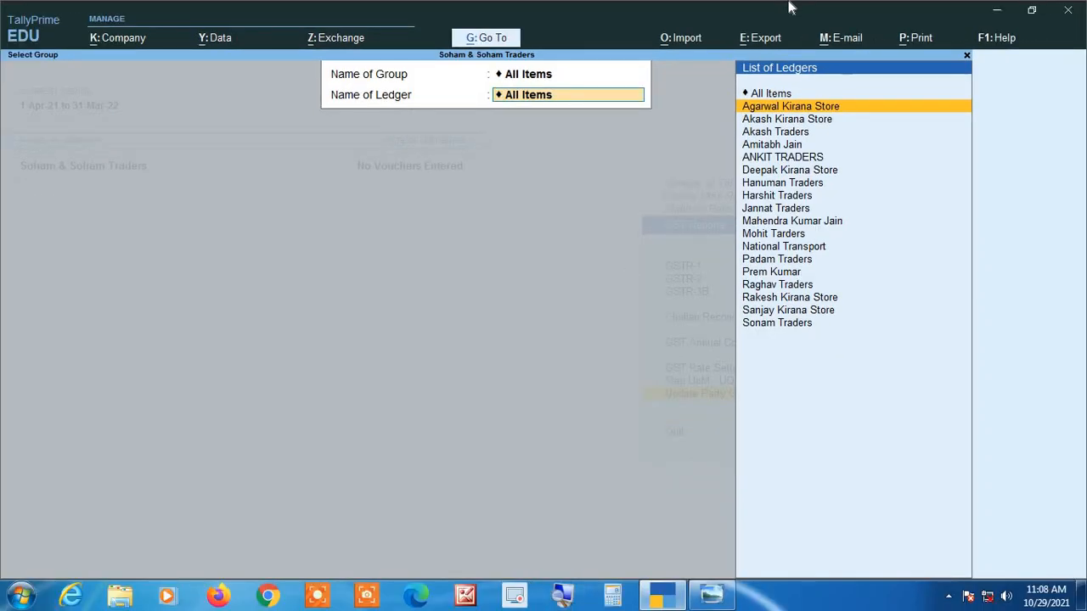
pyautogui.press('BackSpace')
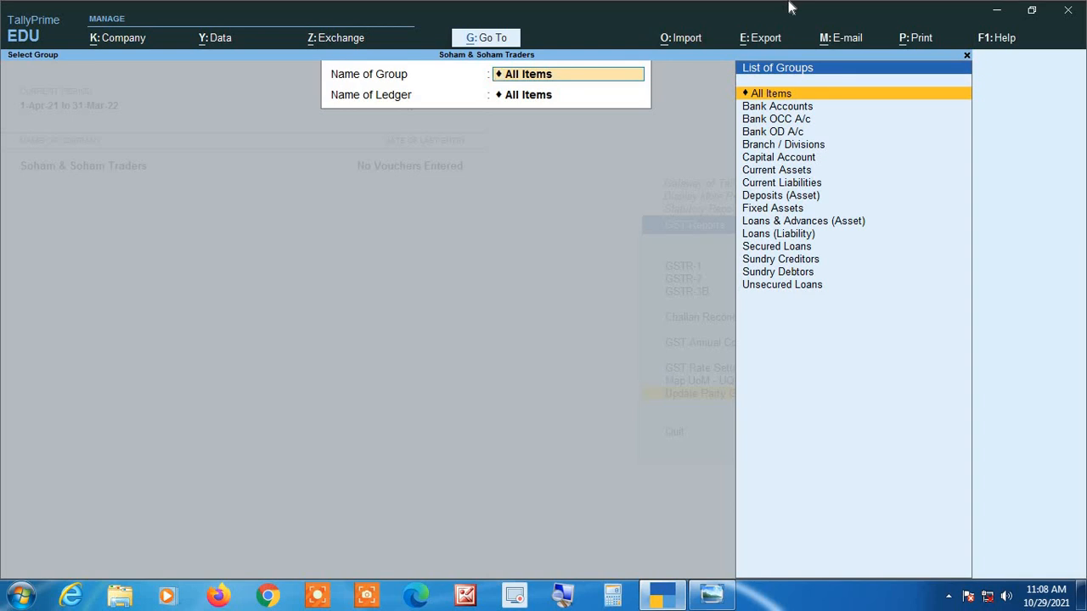
pyautogui.press('Return')
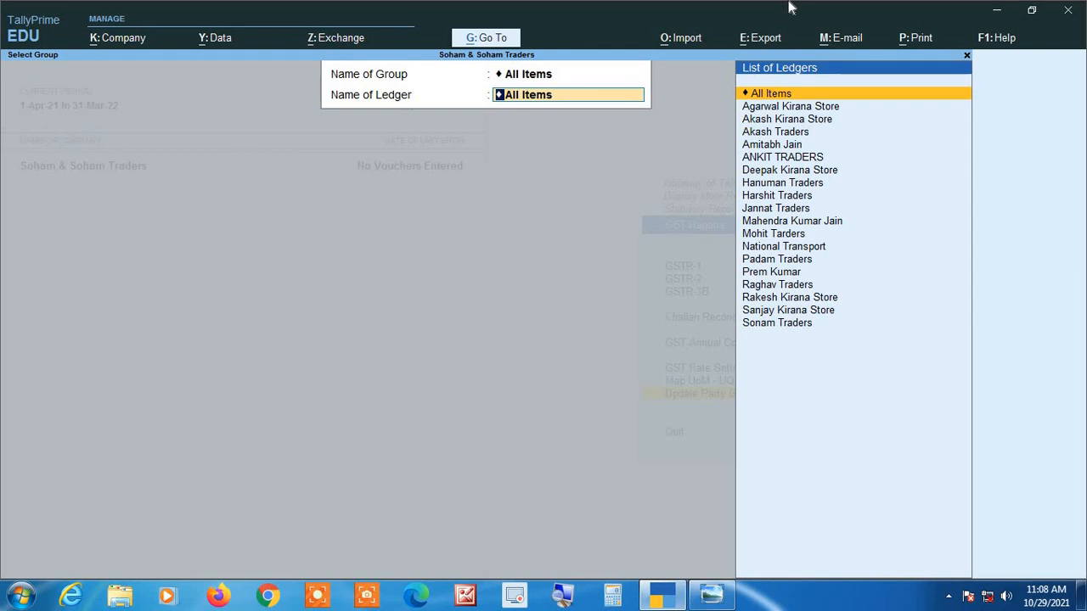
# Accept All Items as the ledger and switch F8 to All Ledgers to list all 18 parties
pyautogui.press('Return')
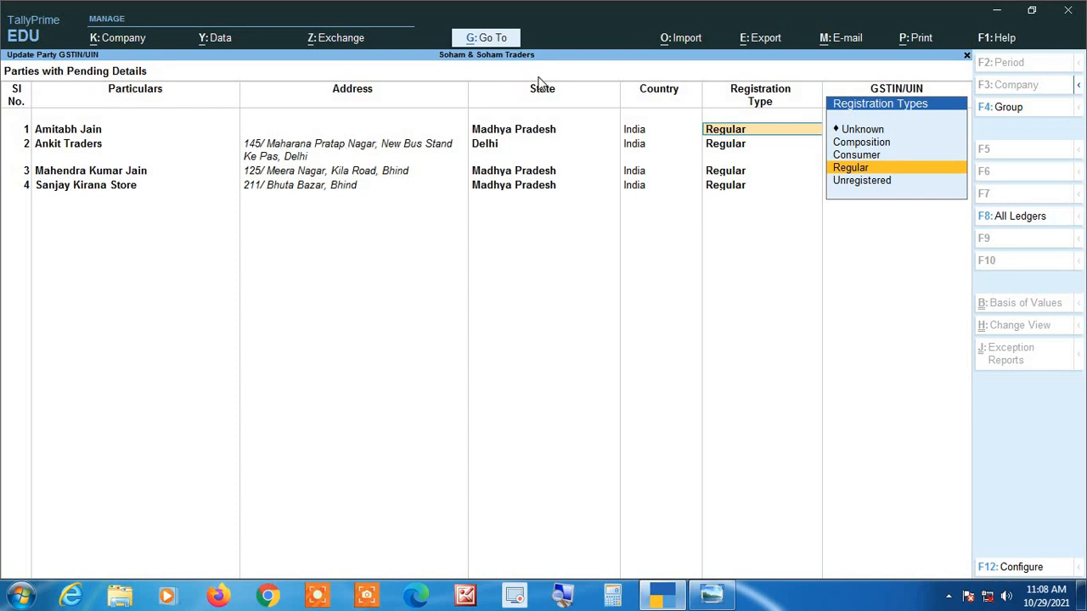
pyautogui.click(1022, 219)
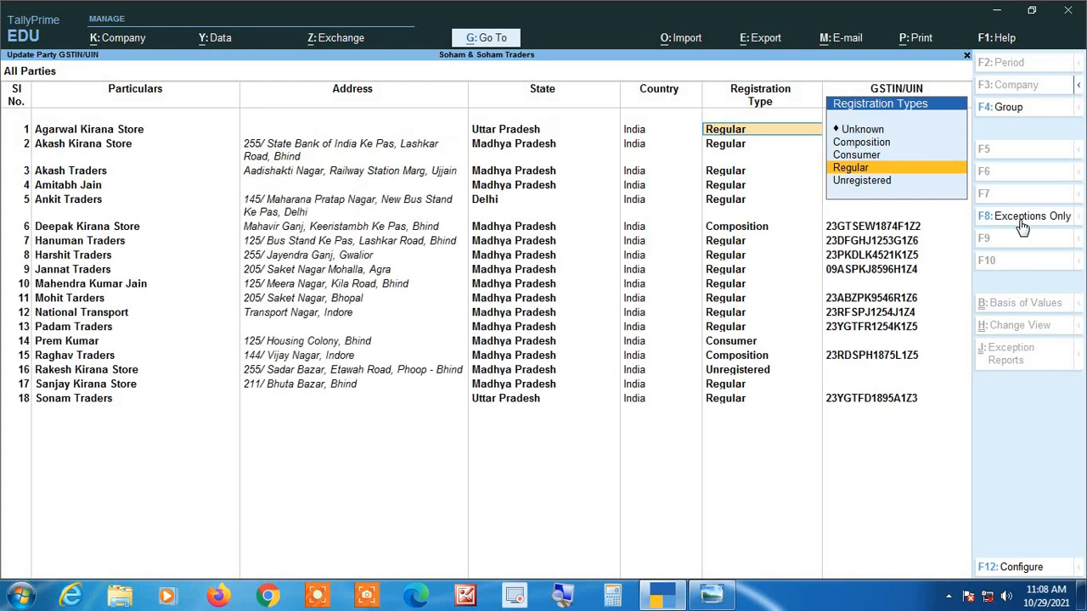
pyautogui.press('Return')
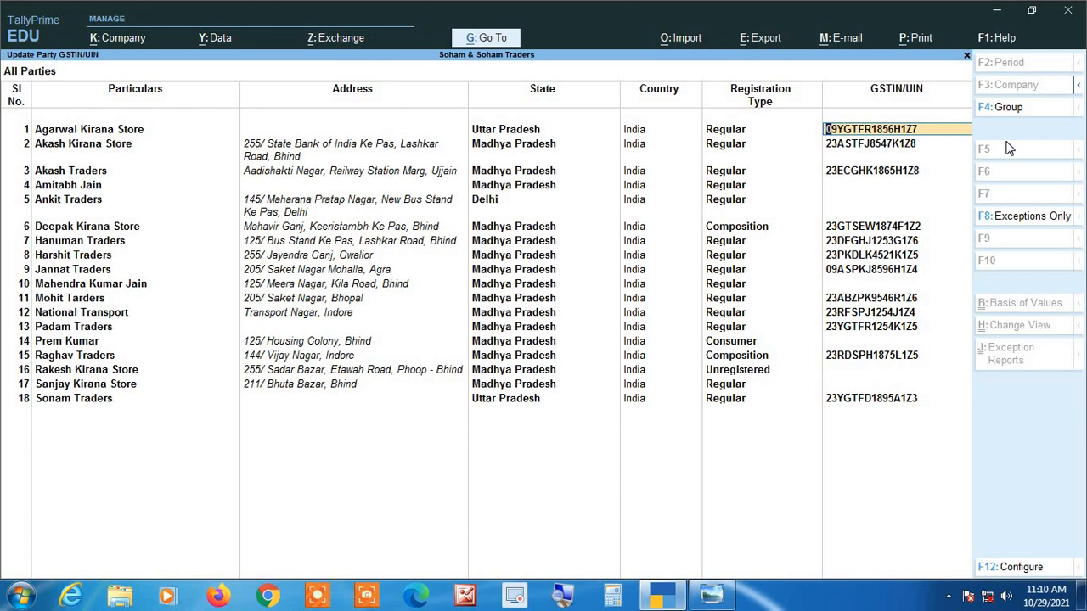
# Switch F8 to Exceptions Only, showing the four pending parties, and keep Regular for the first
pyautogui.click(1045, 226)
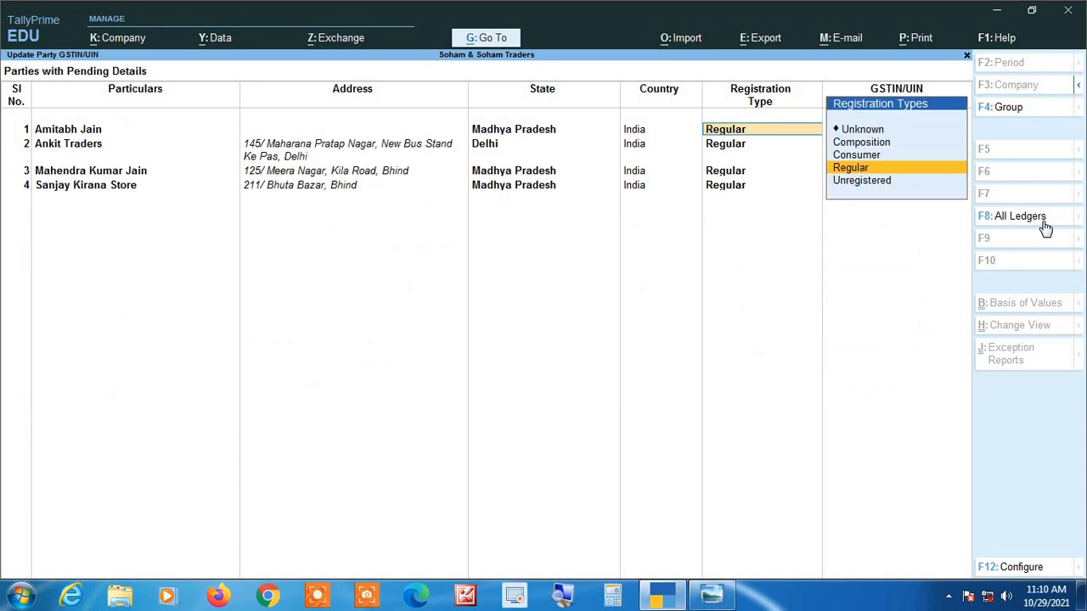
pyautogui.press('Return')
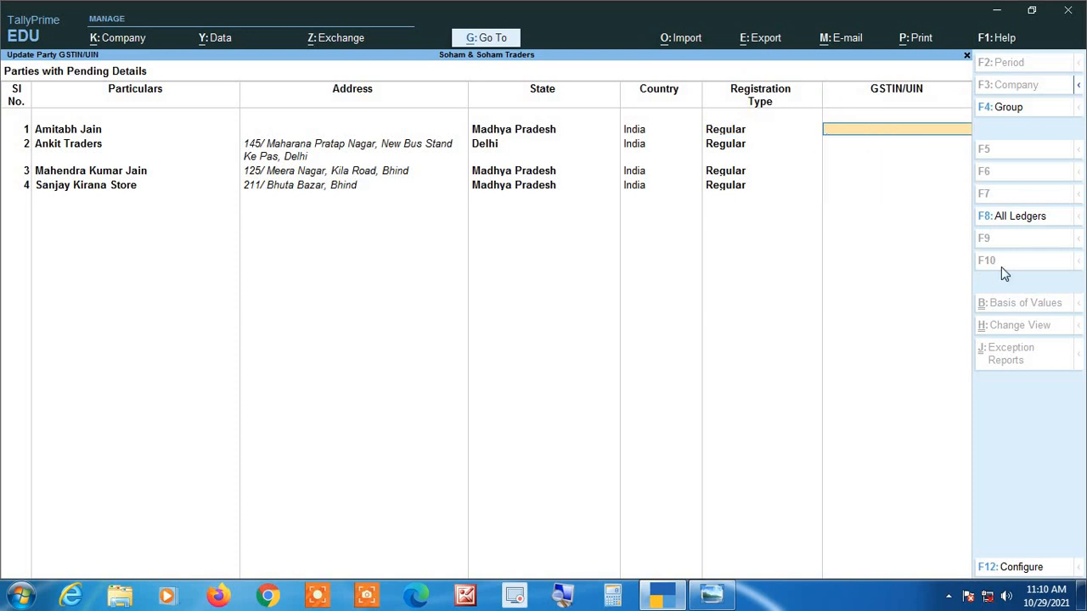
pyautogui.click(562, 599)
# List all 18 parties again and move through the first rows' GSTIN fields unchanged
pyautogui.click(1026, 226)
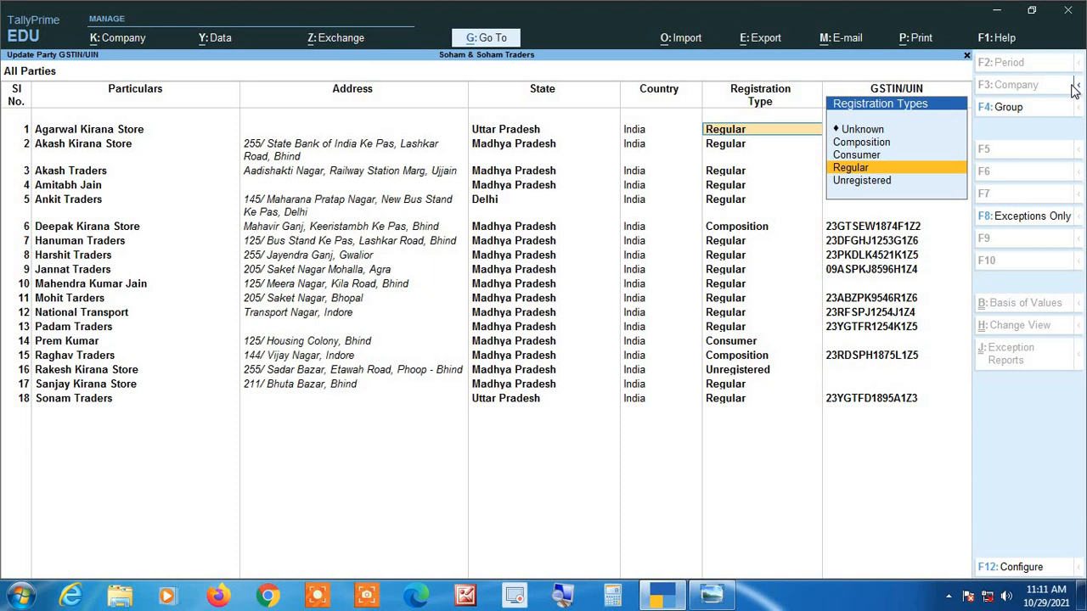
pyautogui.press('Return')
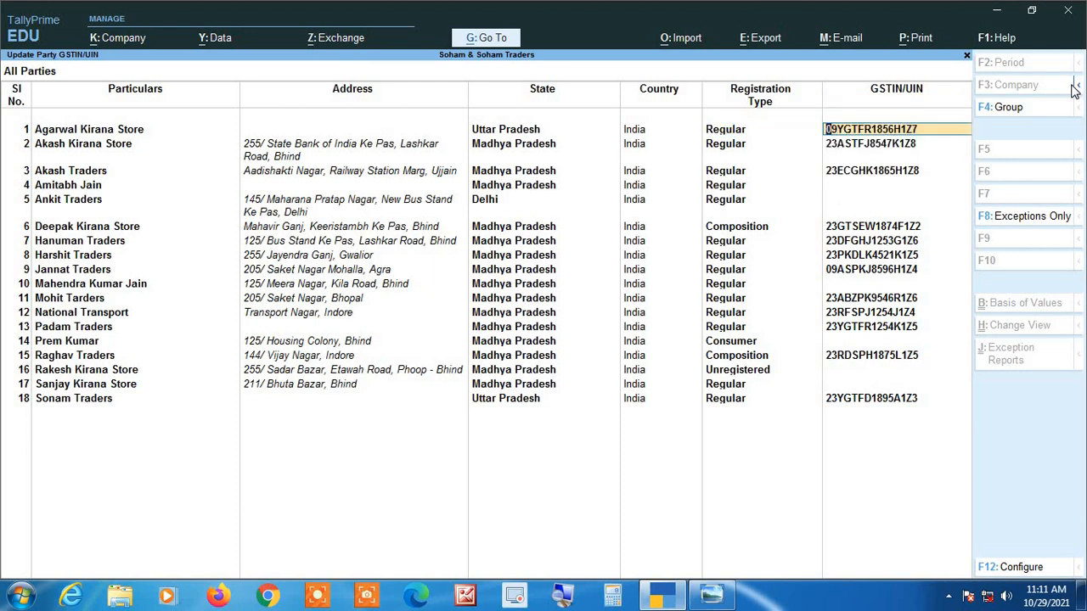
pyautogui.press('Return')
pyautogui.press('Return')
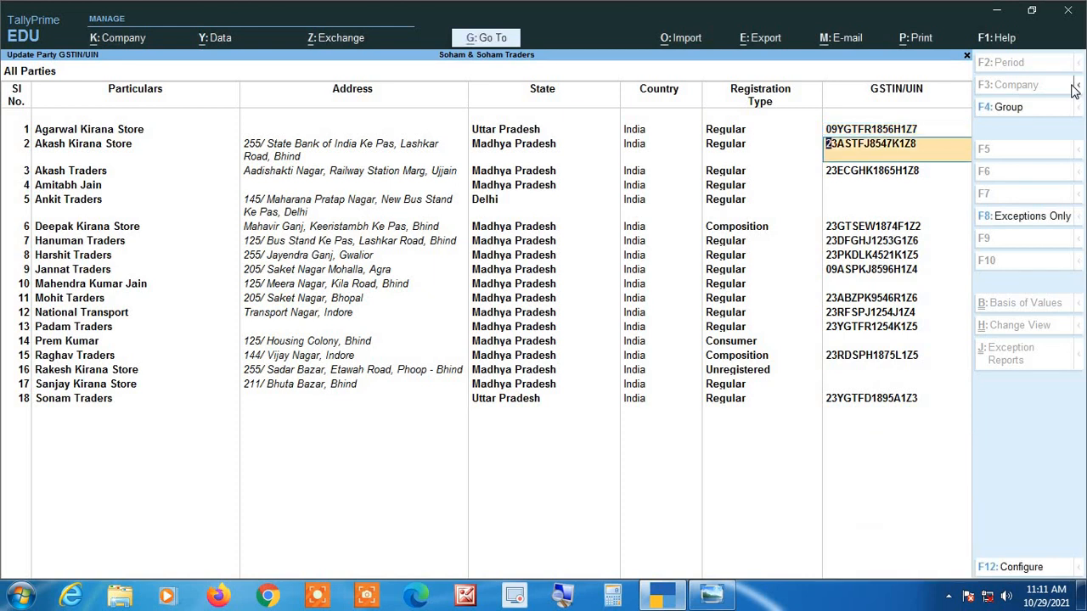
pyautogui.press('Return')
pyautogui.press('Return')
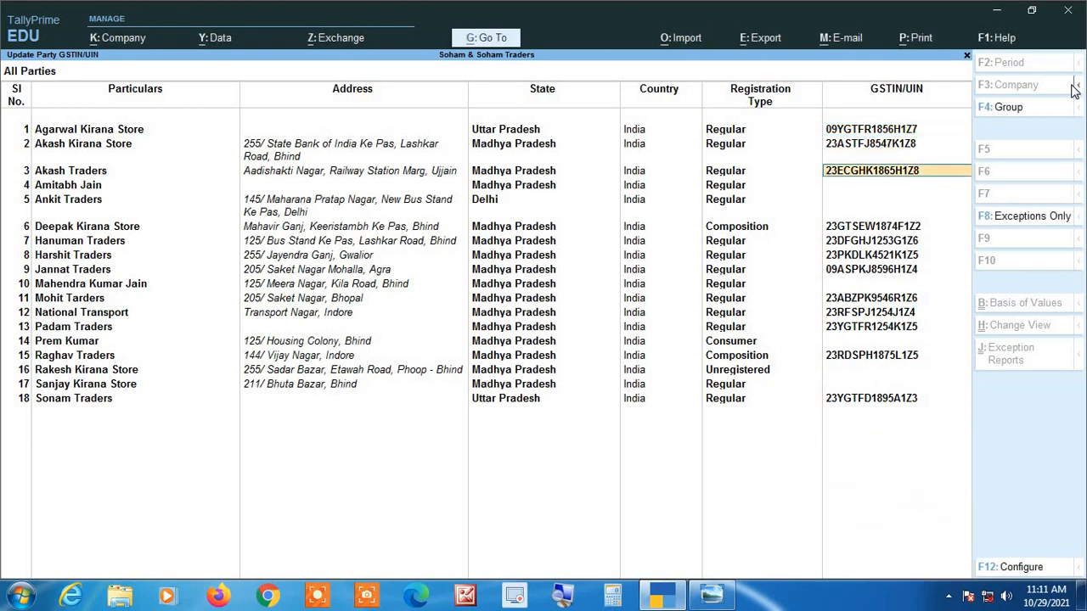
pyautogui.press('Return')
pyautogui.press('Return')
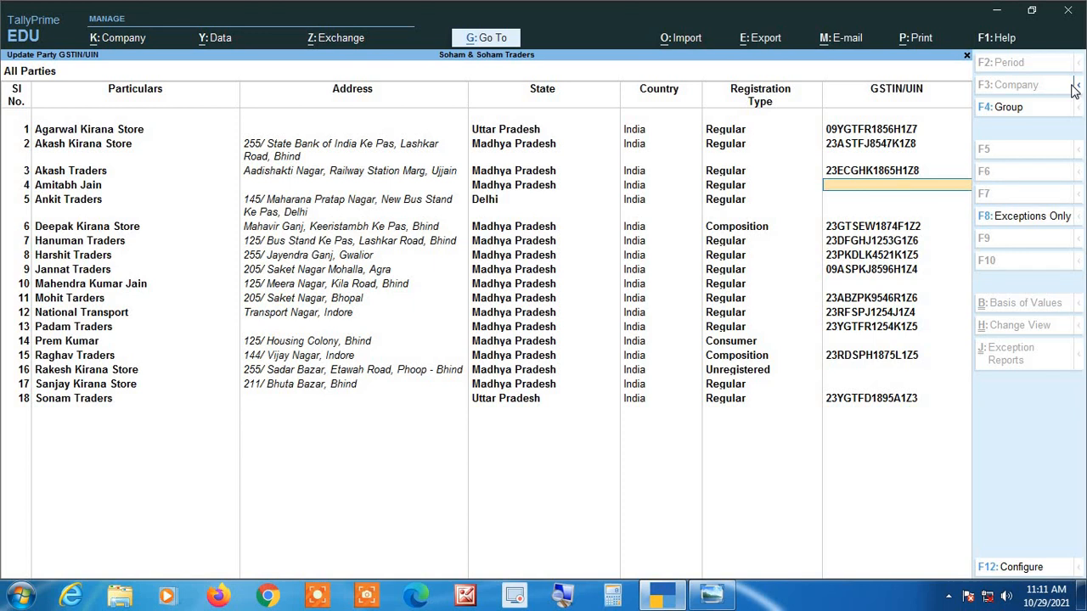
pyautogui.press('Return')
pyautogui.press('Return')
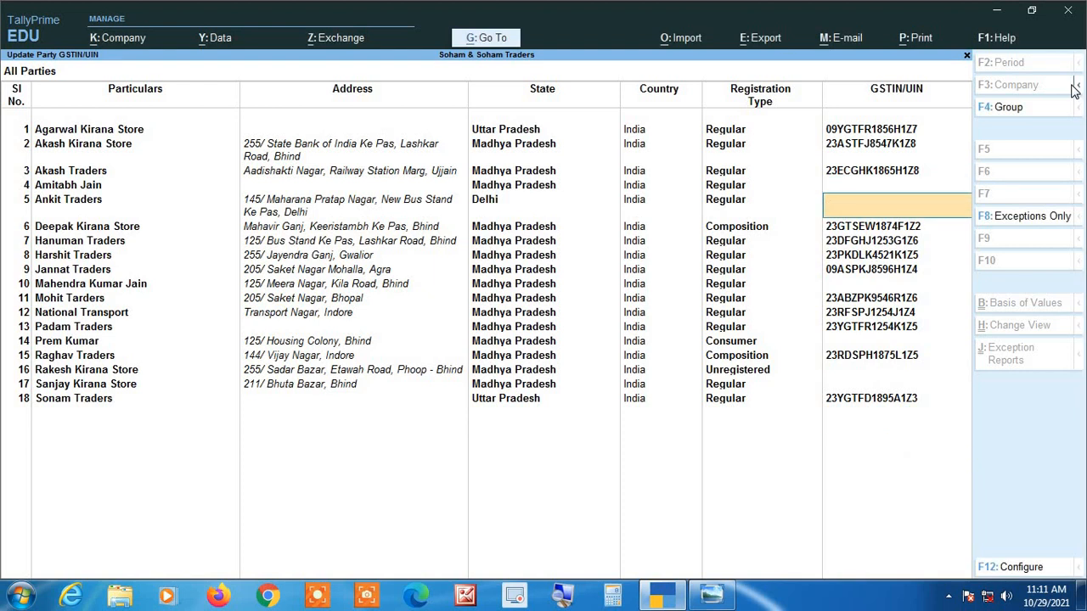
pyautogui.press('Return')
pyautogui.press('Return')
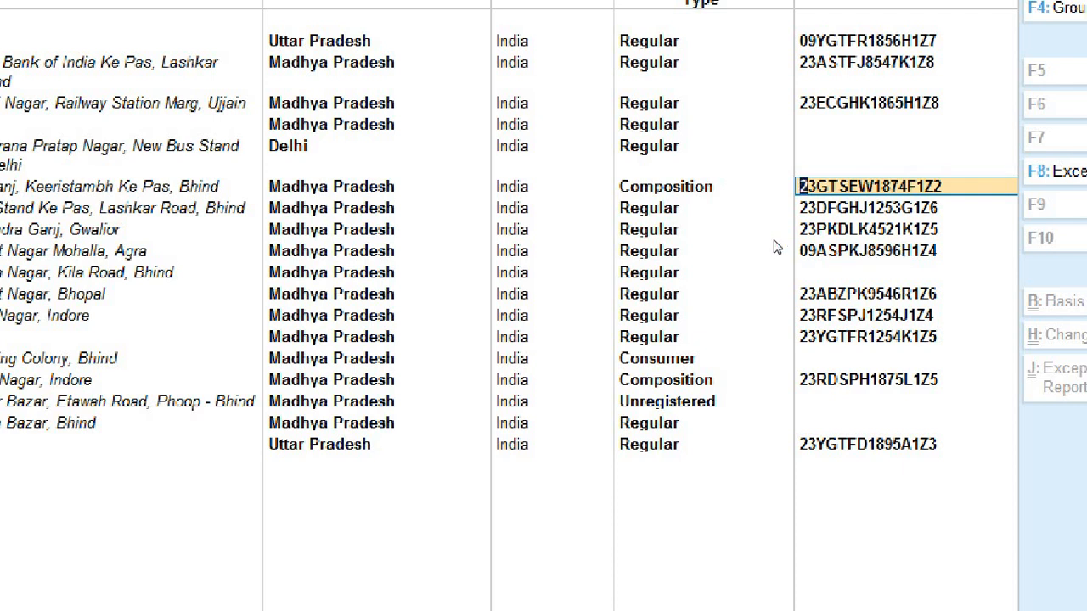
# Change Deepak Kirana Store's registration type from Composition to Regular
pyautogui.hotkey('shift', 'Tab')
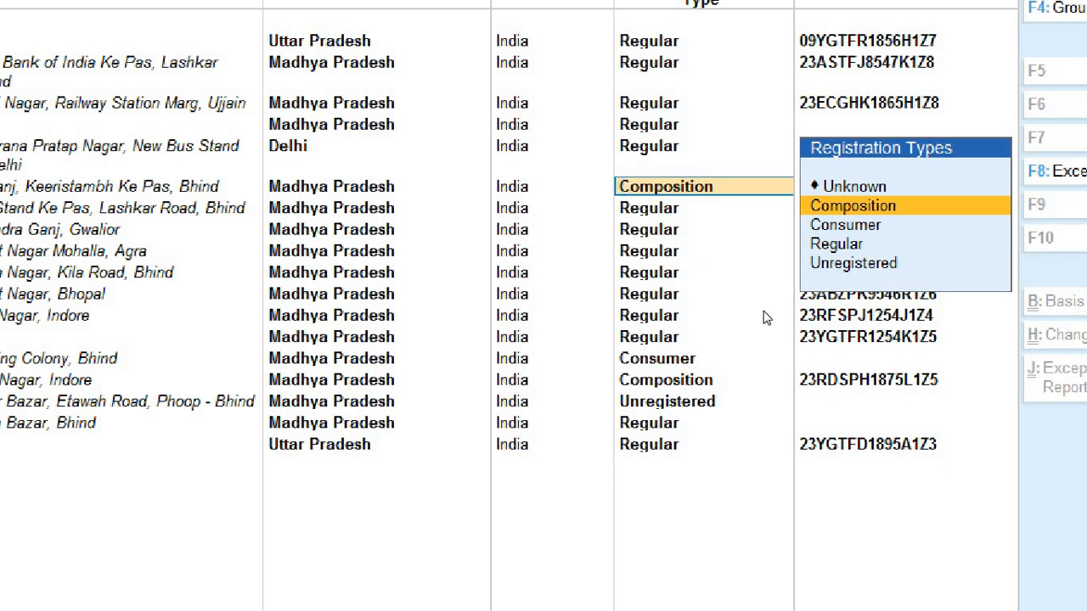
pyautogui.press('Down')
pyautogui.press('Down')
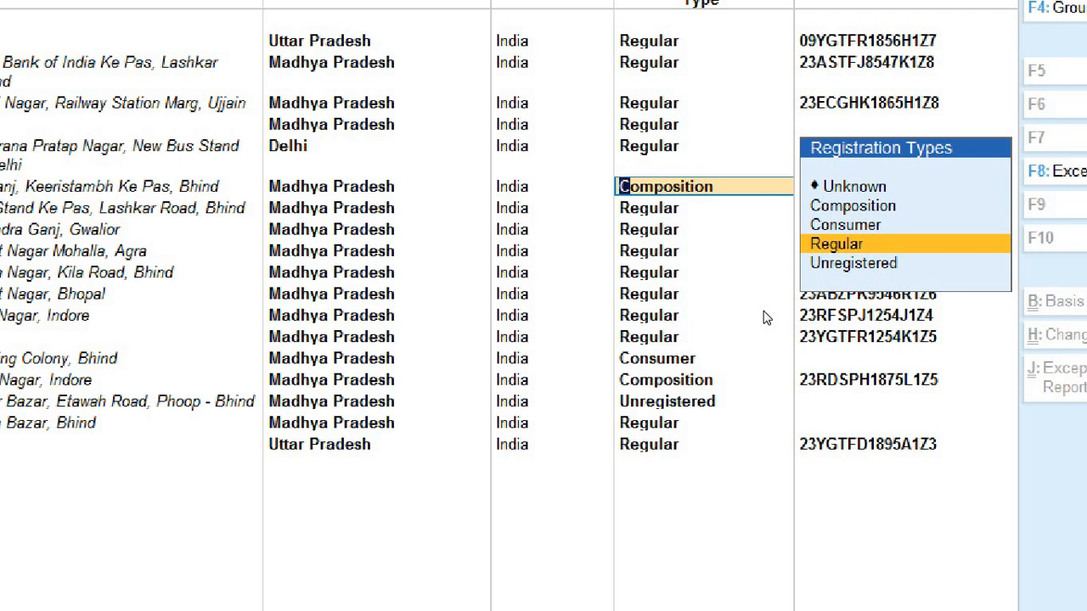
pyautogui.press('Return')
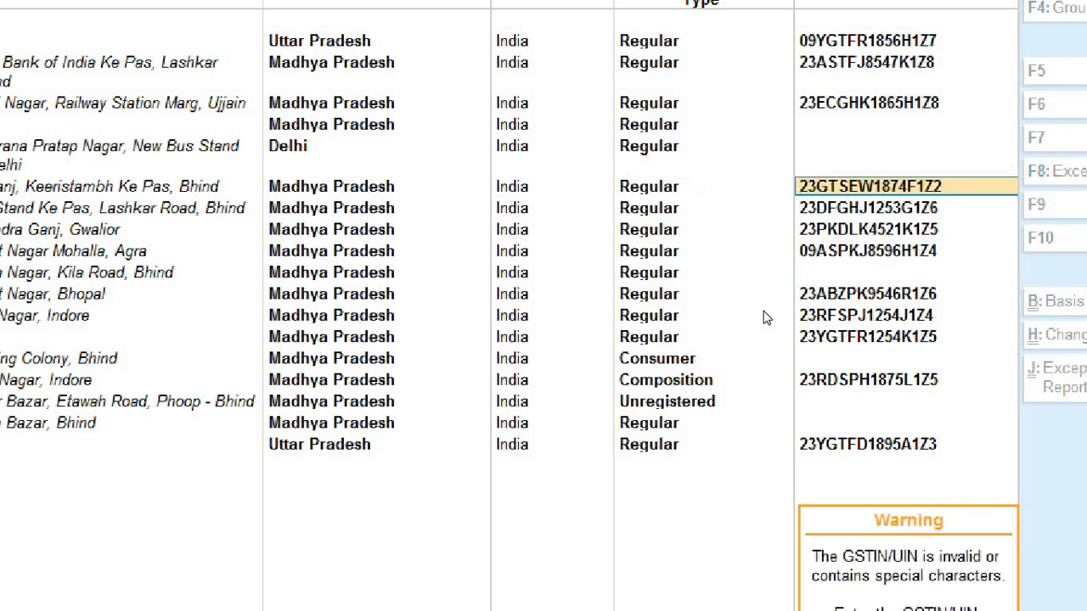
pyautogui.press('Down')
pyautogui.press('Down')
pyautogui.press('Down')
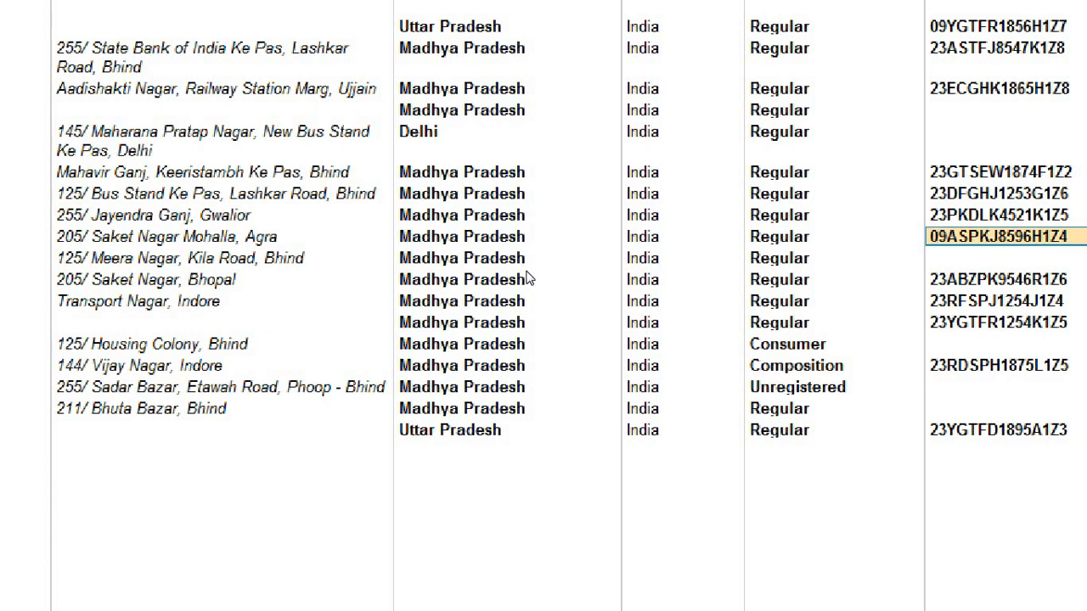
# Set Jannat Traders' state to Uttar Pradesh, keeping its registration type Regular
pyautogui.press('Left')
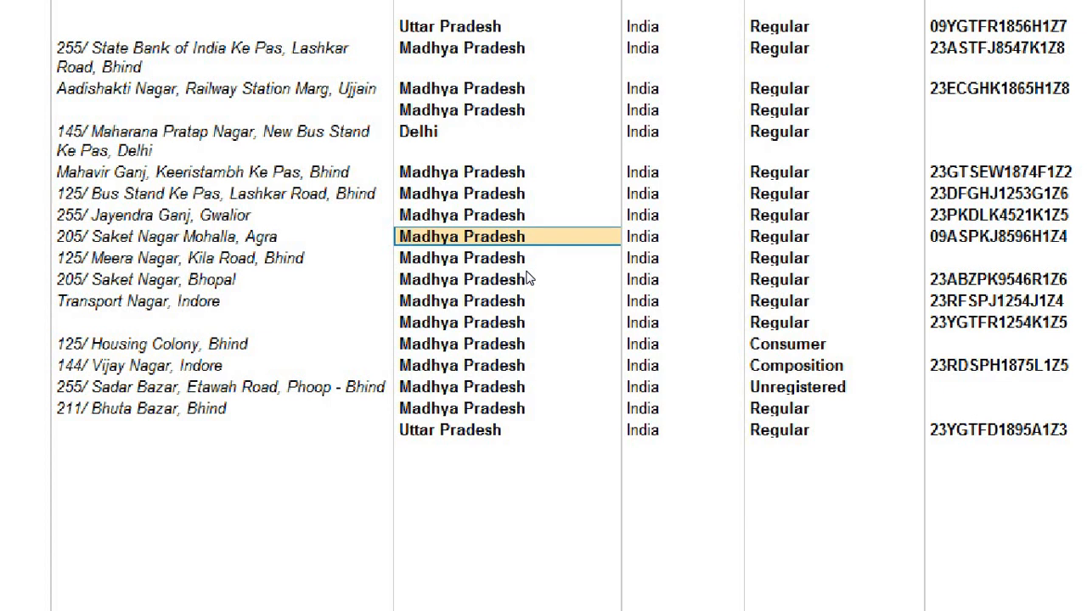
pyautogui.press('BackSpace')
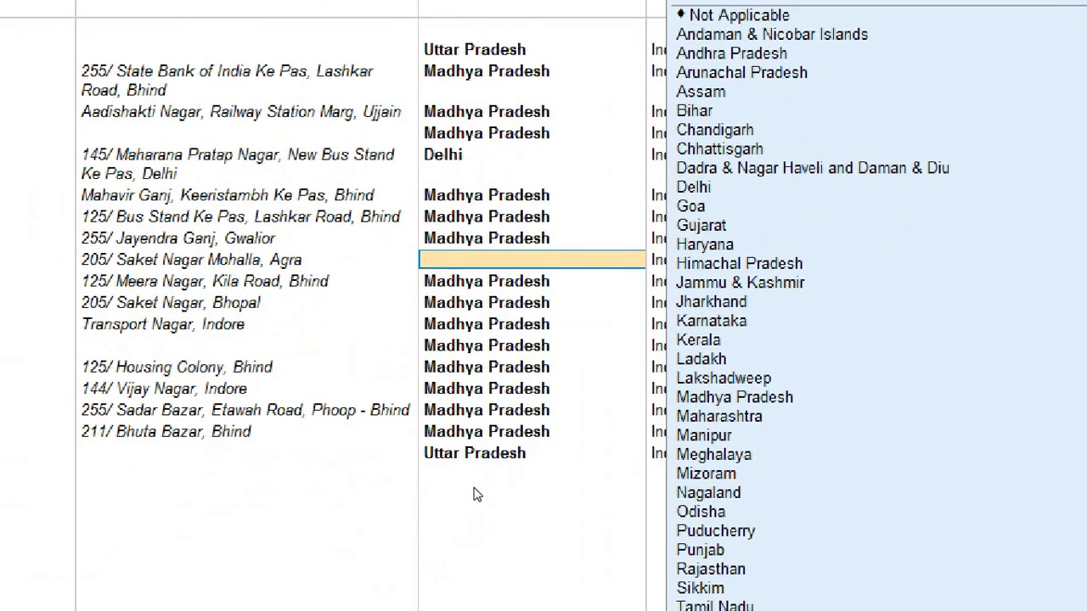
pyautogui.write('Ut')
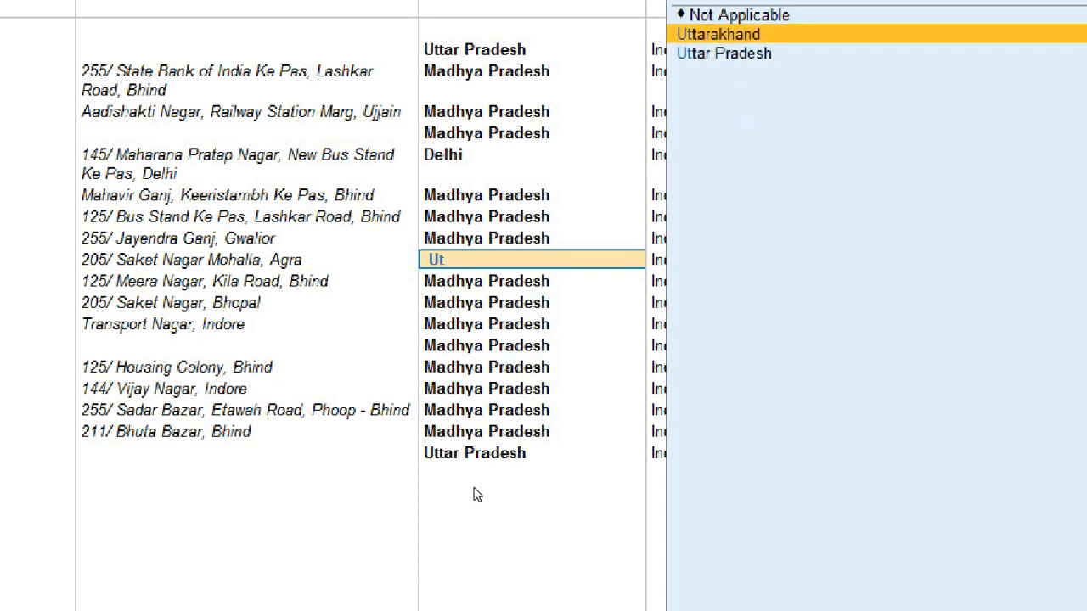
pyautogui.press('Down')
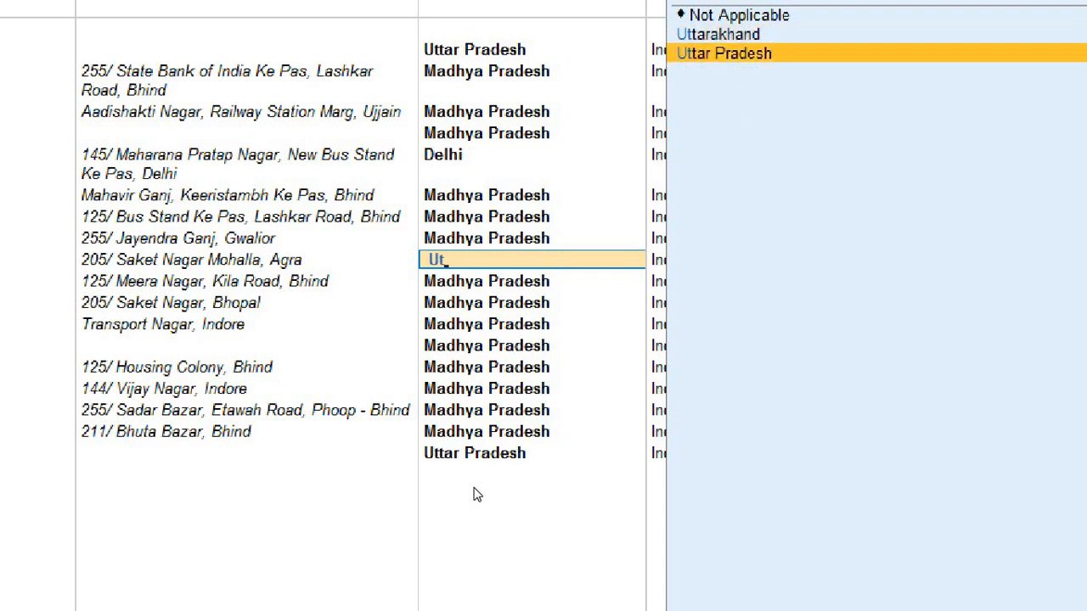
pyautogui.press('Return')
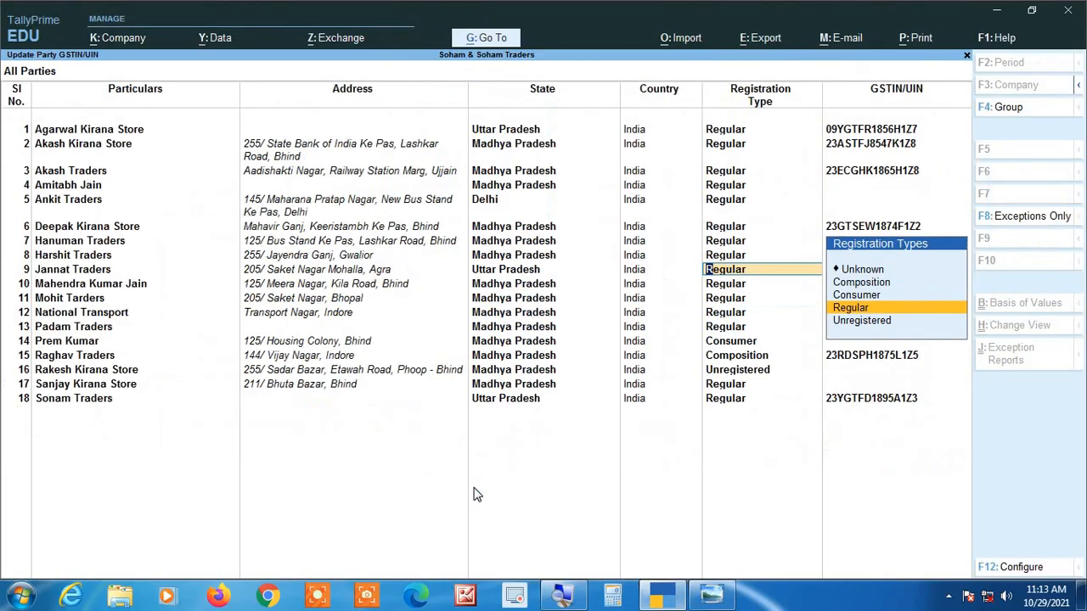
pyautogui.press('Return')
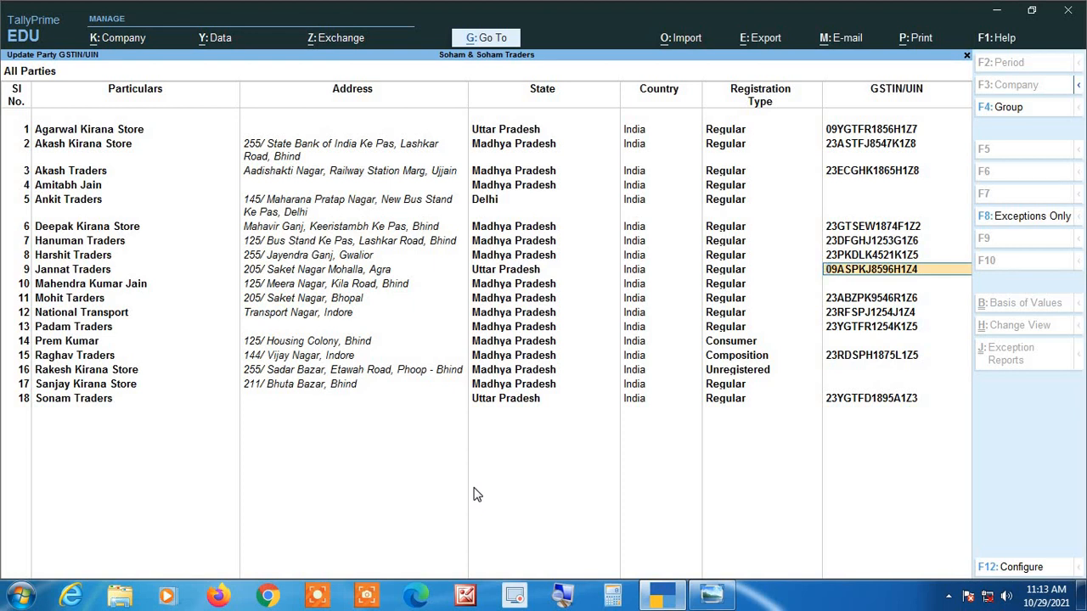
pyautogui.press('Return')
pyautogui.press('Return')
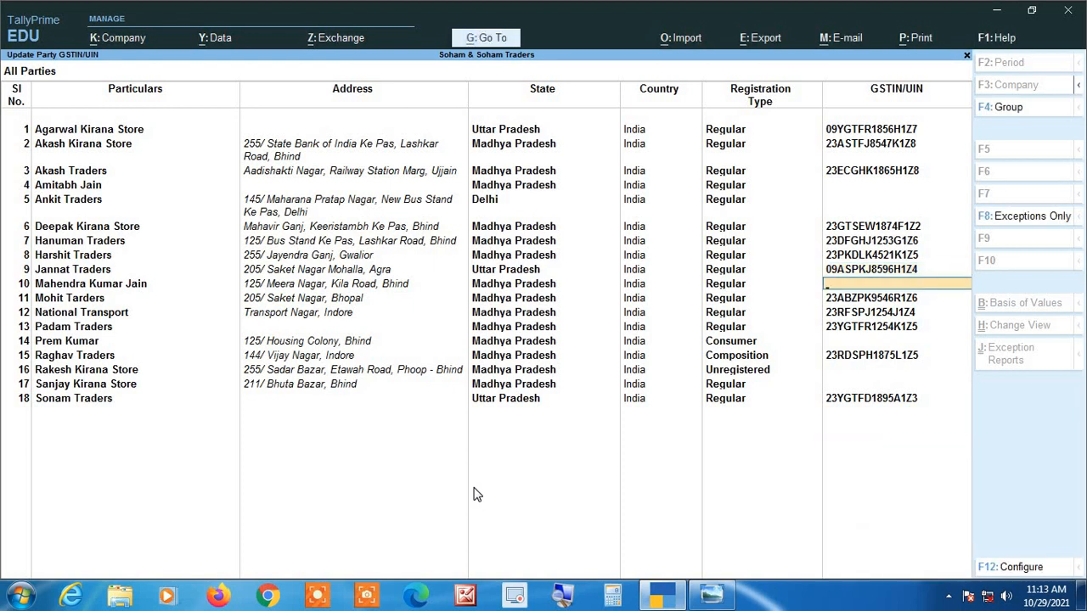
pyautogui.press('Return')
pyautogui.press('Return')
pyautogui.press('Return')
pyautogui.press('Return')
pyautogui.press('Return')
pyautogui.press('Return')
pyautogui.press('Return')
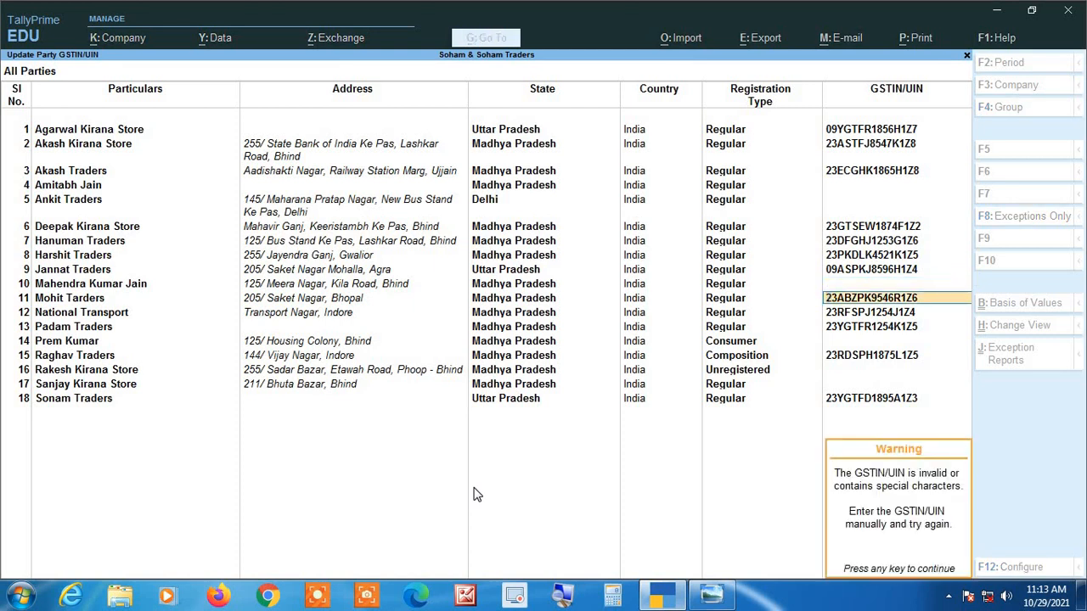
pyautogui.press('Return')
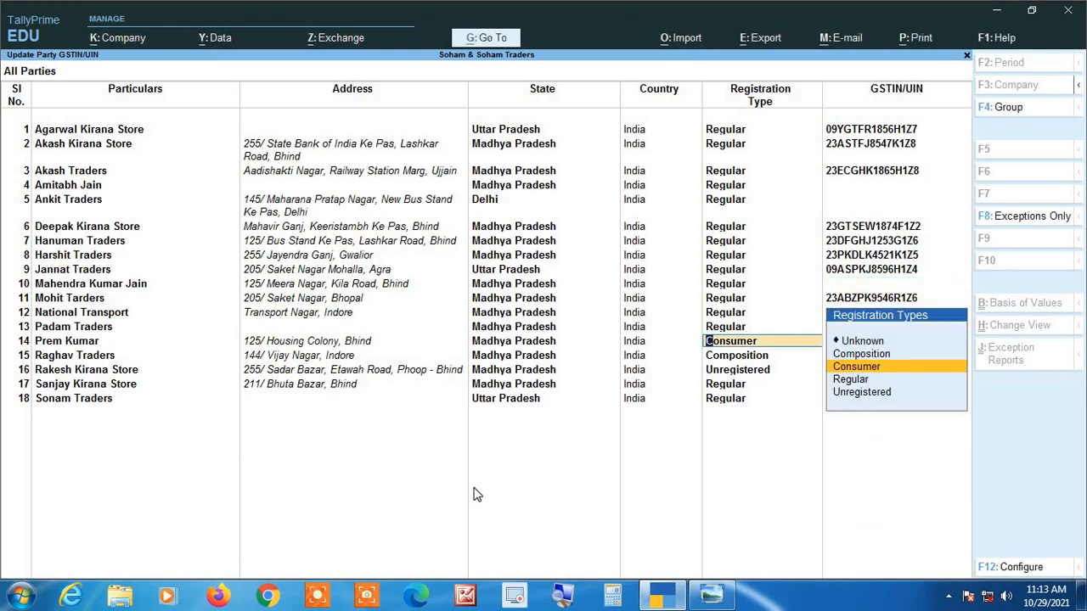
pyautogui.press('Down')
pyautogui.press('Up')
pyautogui.press('Return')
pyautogui.press('Return')
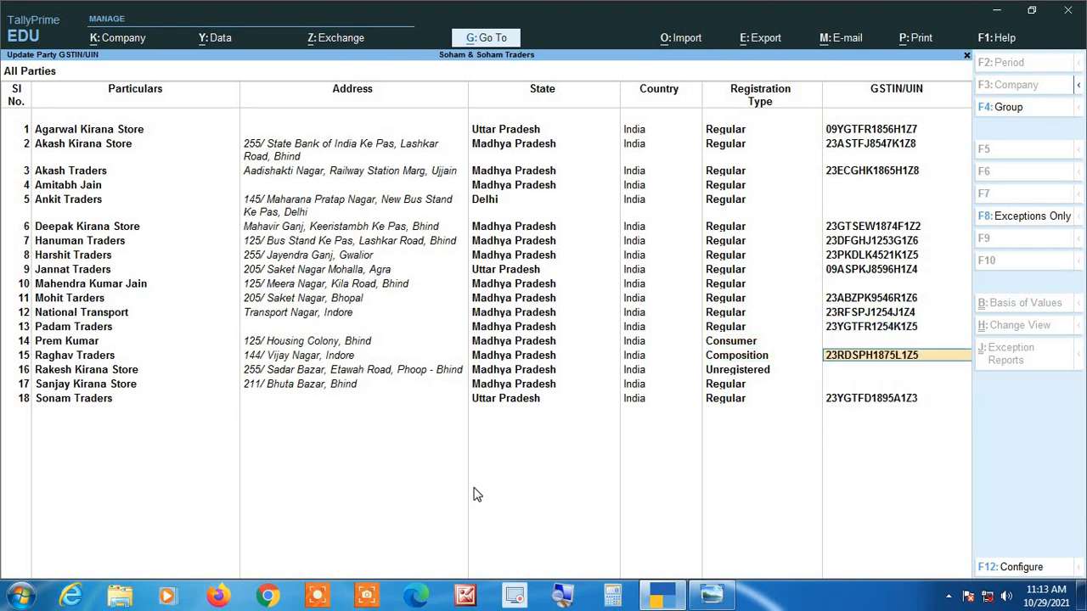
pyautogui.press('Return')
pyautogui.press('Return')
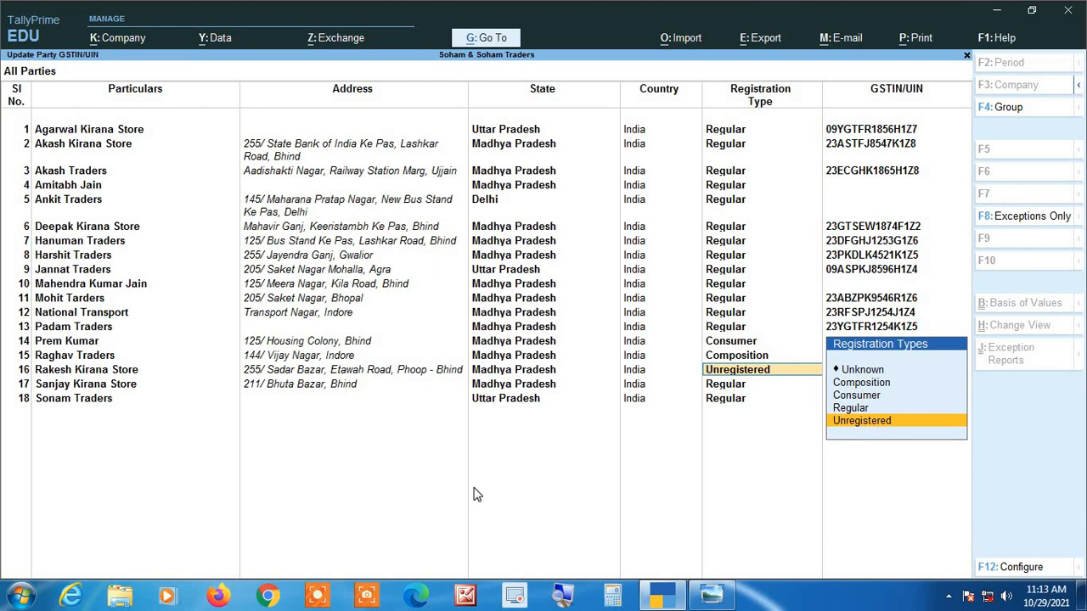
pyautogui.press('Return')
pyautogui.press('Return')
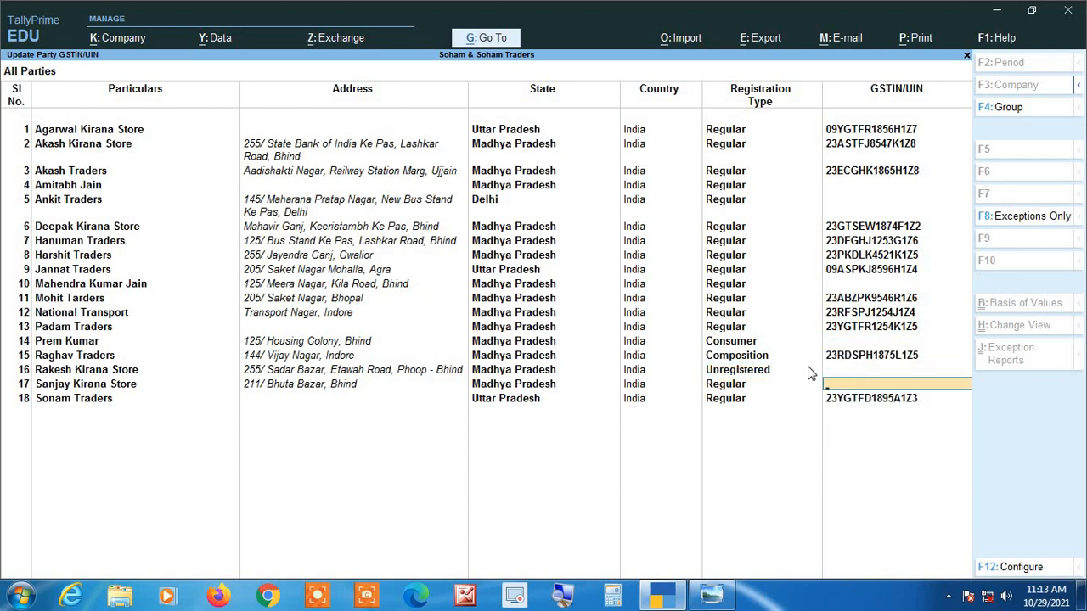
# Show only pending parties, set the first to Consumer and keep Ankit Traders as Regular
pyautogui.click(1040, 217)
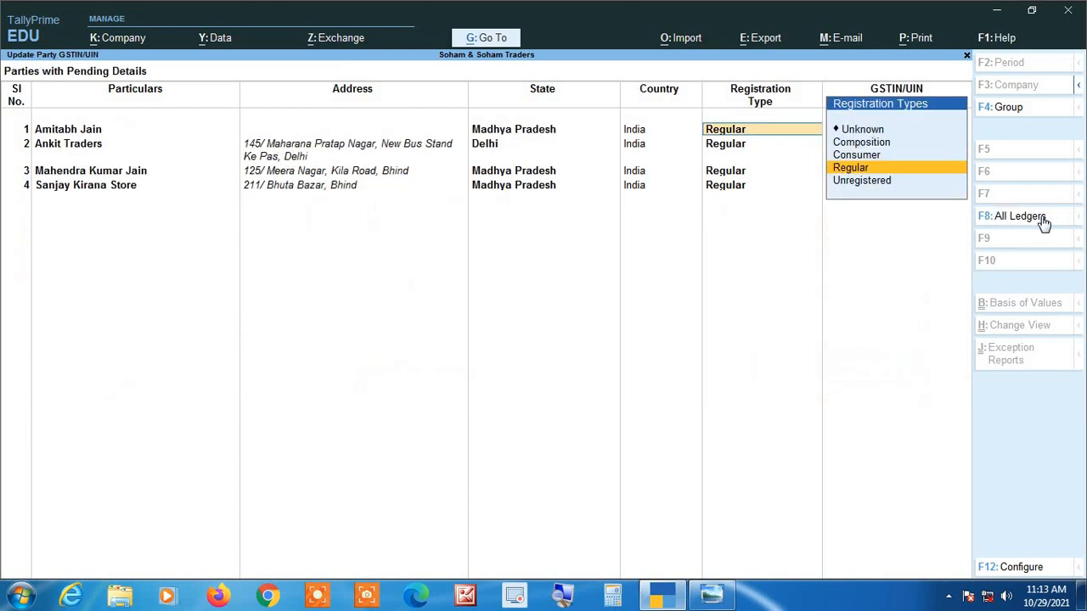
pyautogui.press('Return')
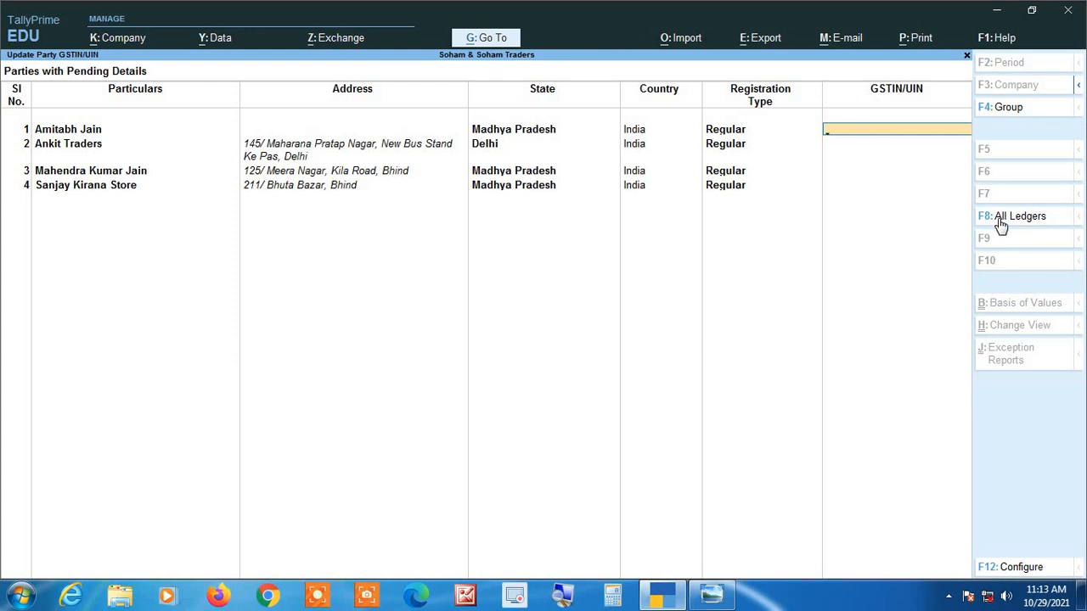
pyautogui.press('BackSpace')
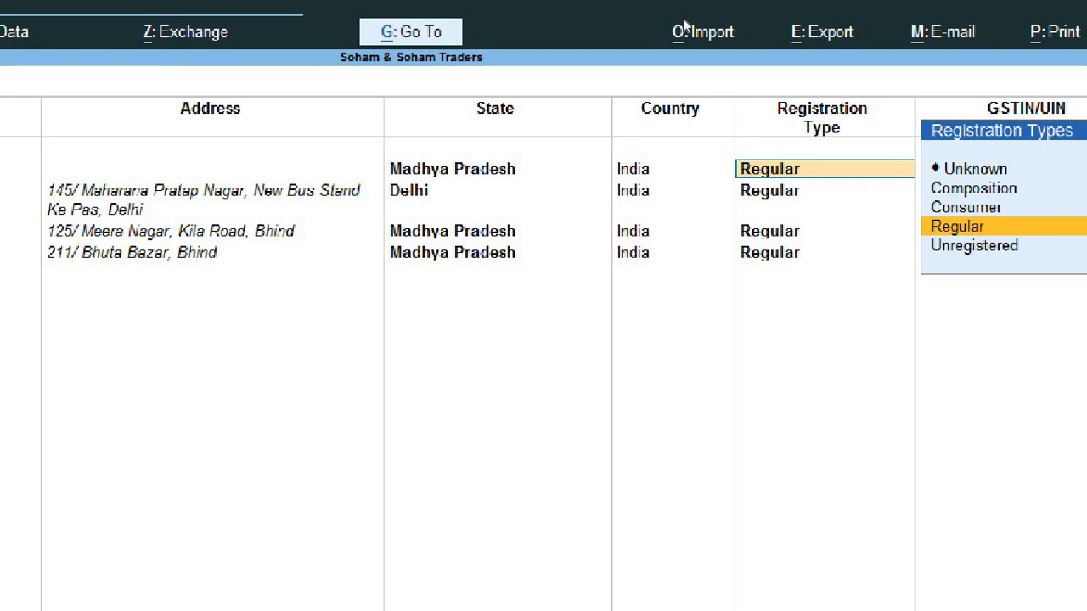
pyautogui.press('Up')
pyautogui.press('Return')
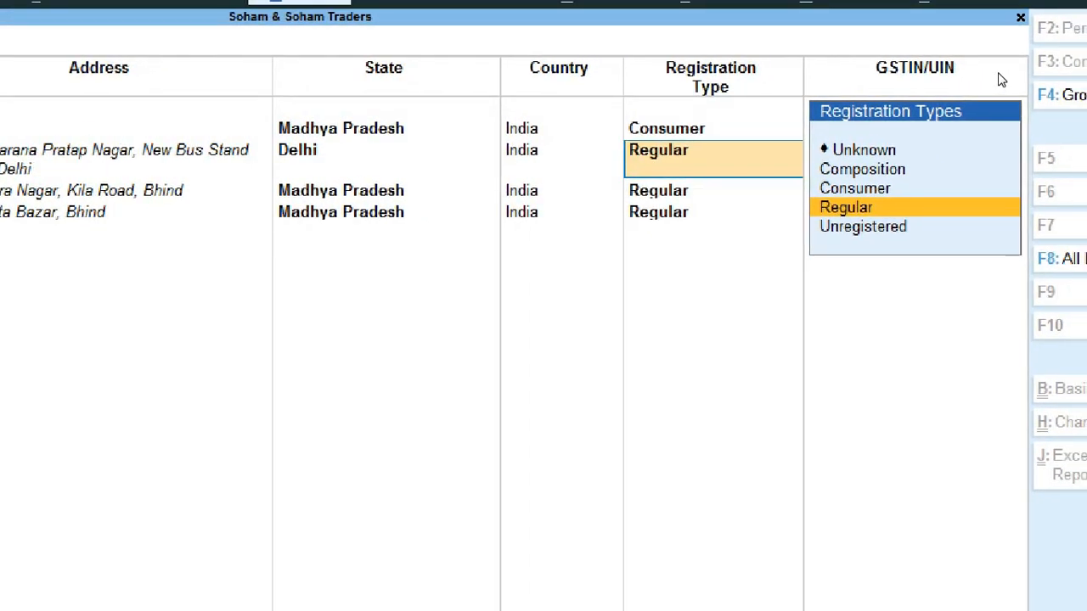
pyautogui.press('Return')
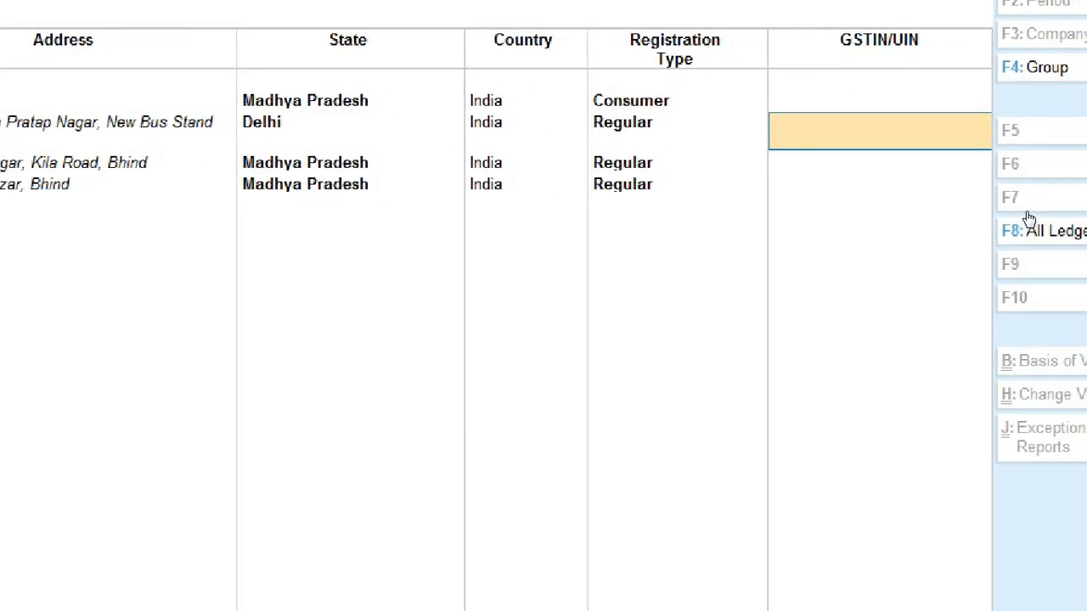
# Enter Ankit Traders' 07-prefixed Delhi GSTIN, set row 3 to Consumer and Sanjay Kirana Store to Unregistered
pyautogui.write('07HUYGT1254')
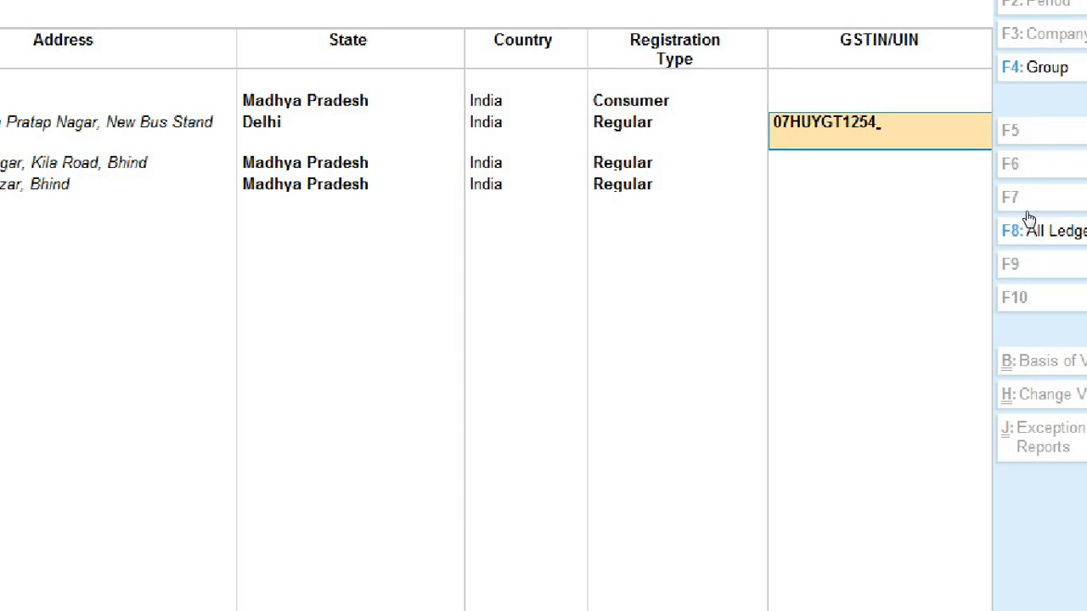
pyautogui.write('G1Z8')
pyautogui.press('Return')
pyautogui.press('Return')
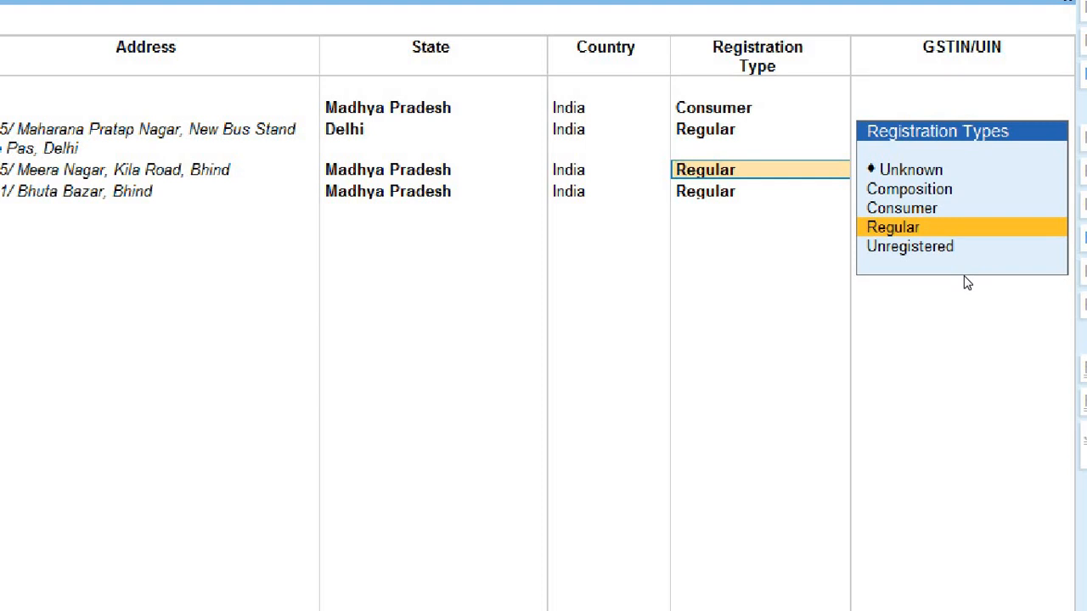
pyautogui.press('Up')
pyautogui.press('Return')
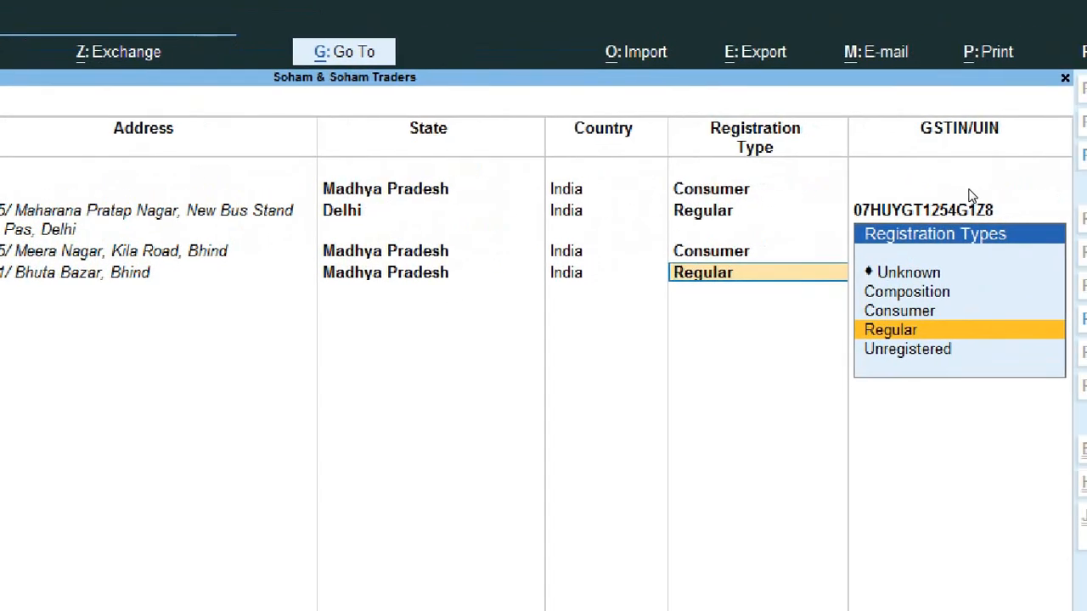
pyautogui.press('Down')
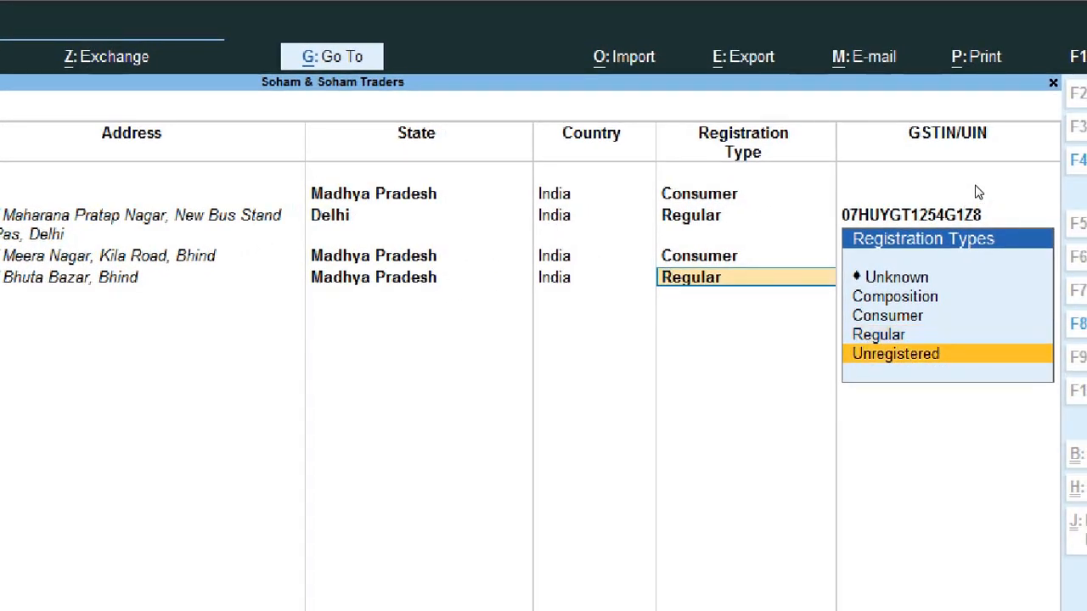
pyautogui.press('Return')
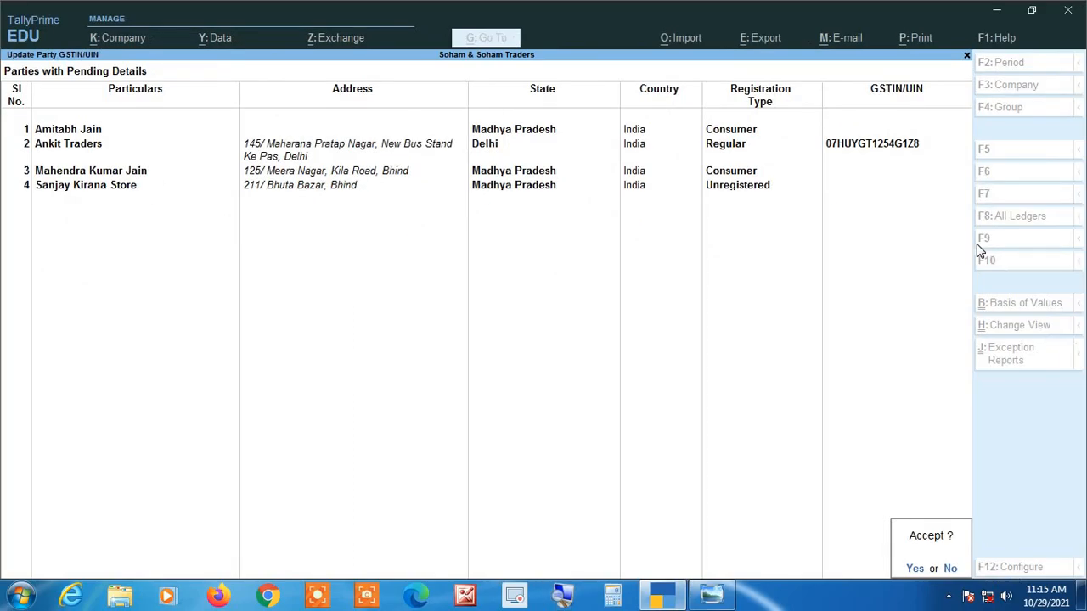
# Recheck Sanjay Kirana Store's Unregistered type and save the corrected party details
pyautogui.press('n')
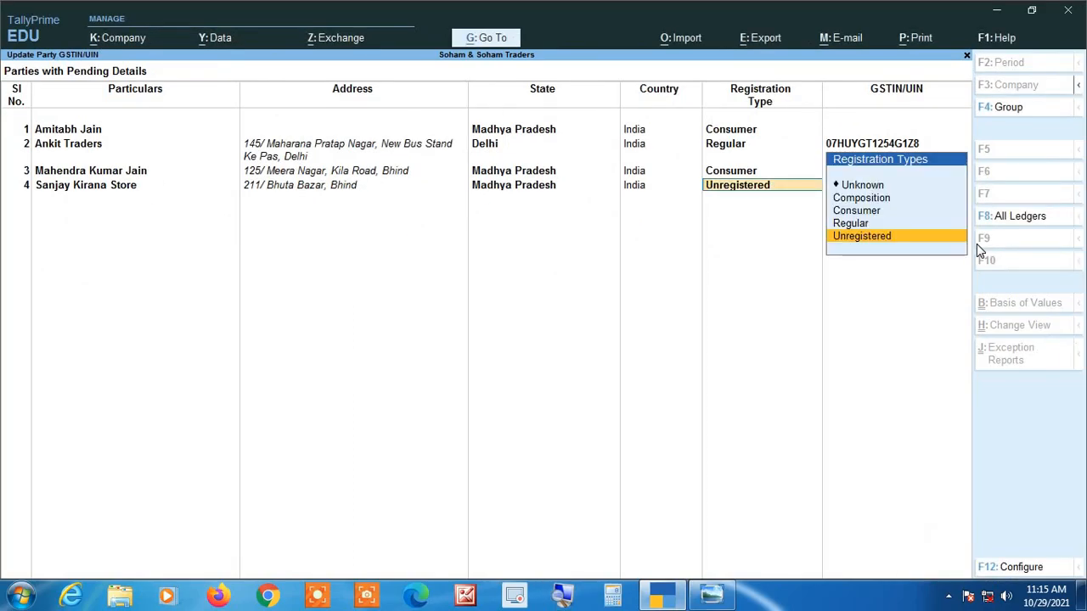
pyautogui.press('Return')
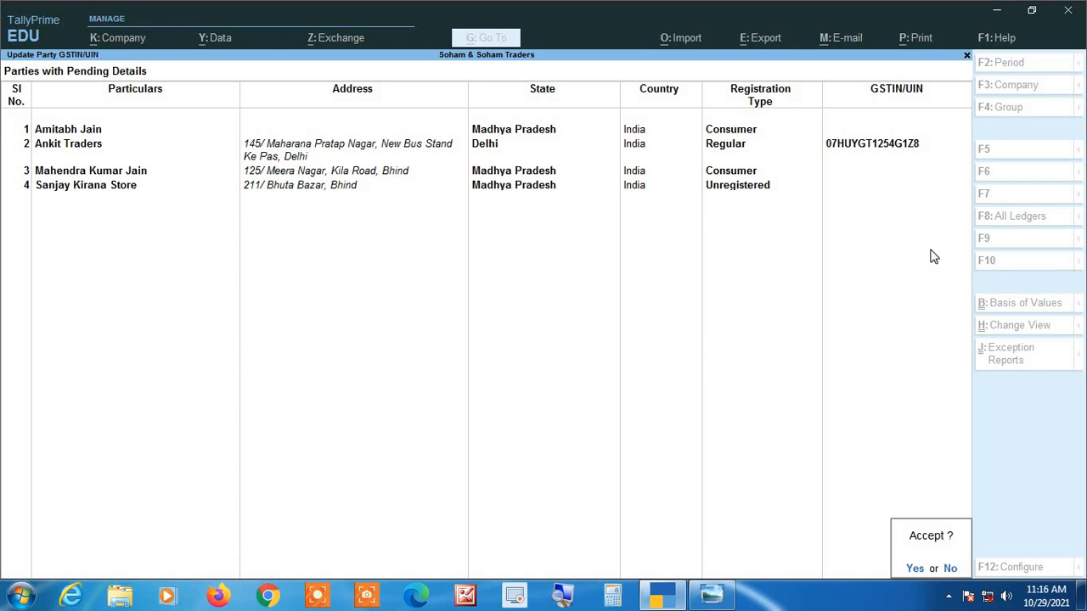
pyautogui.press('y')
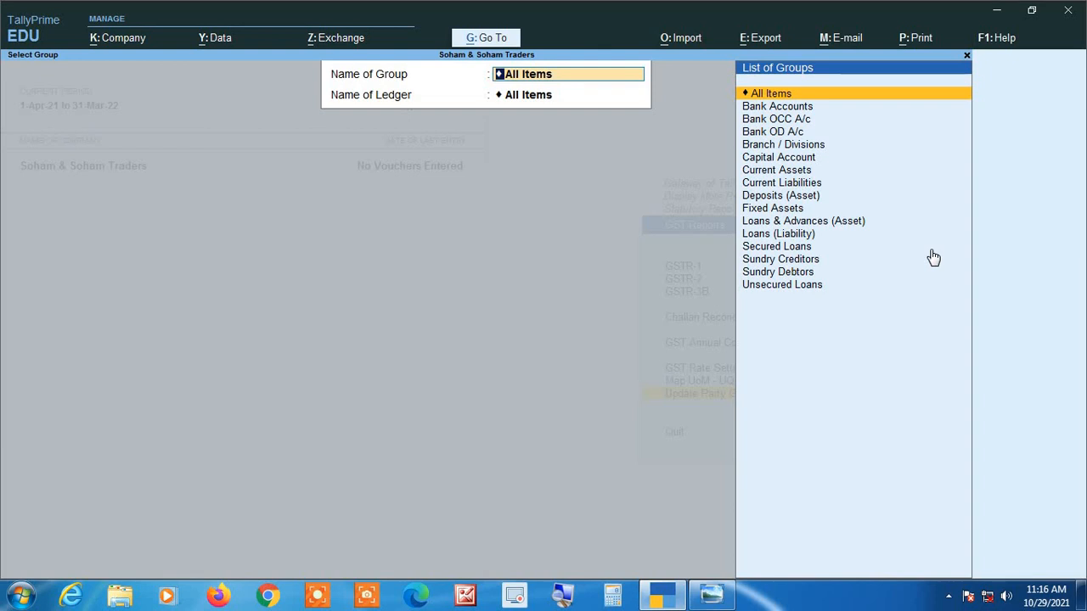
# Reopen the report and toggle F8 between All Ledgers and Exceptions Only to confirm nothing is pending
pyautogui.press('Return')
pyautogui.press('Return')
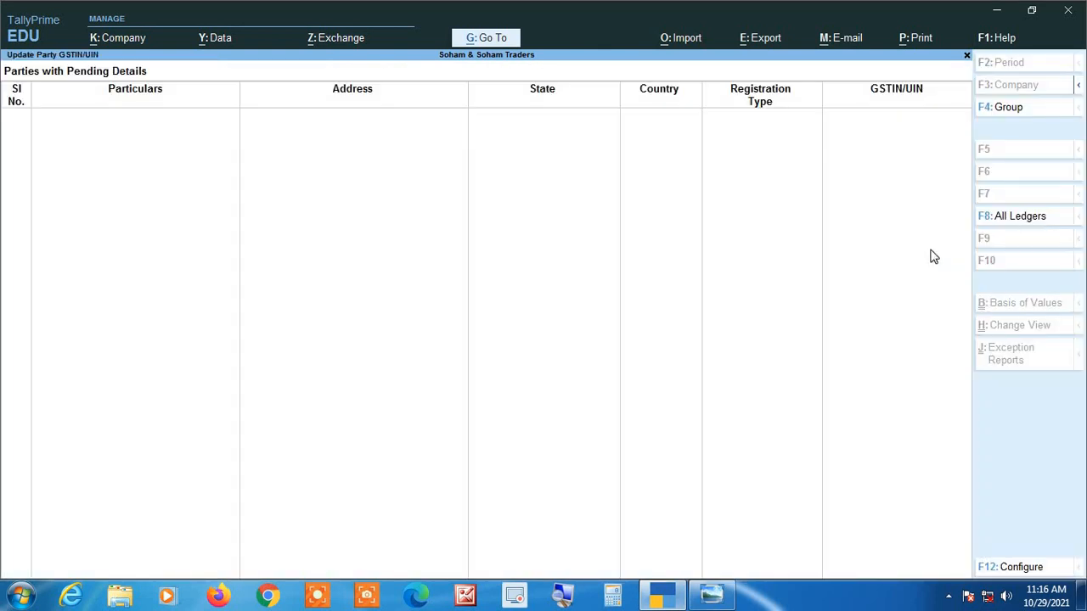
pyautogui.click(1038, 226)
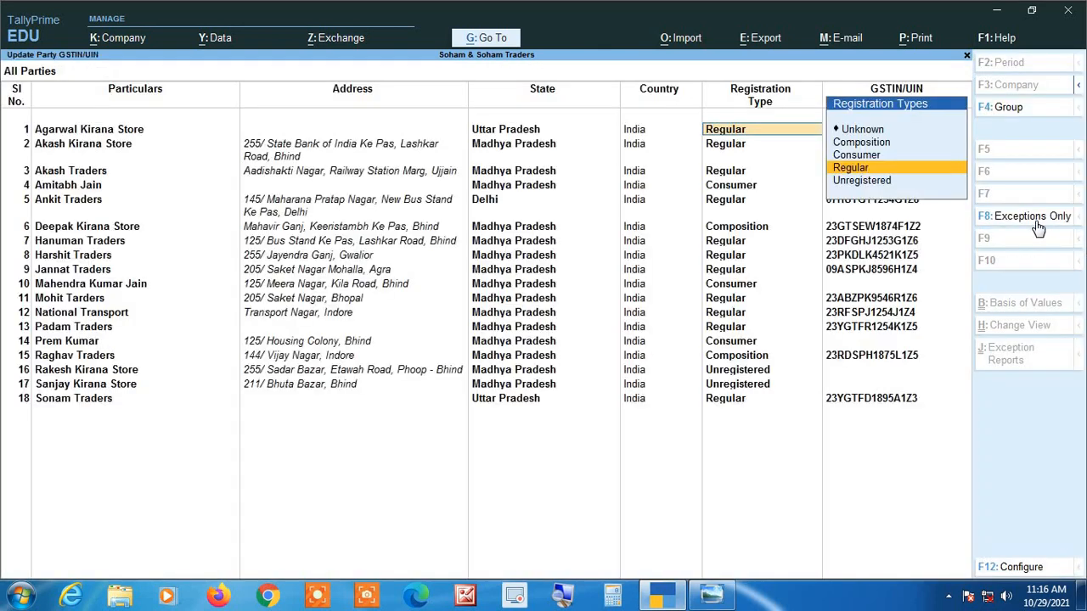
pyautogui.press('Return')
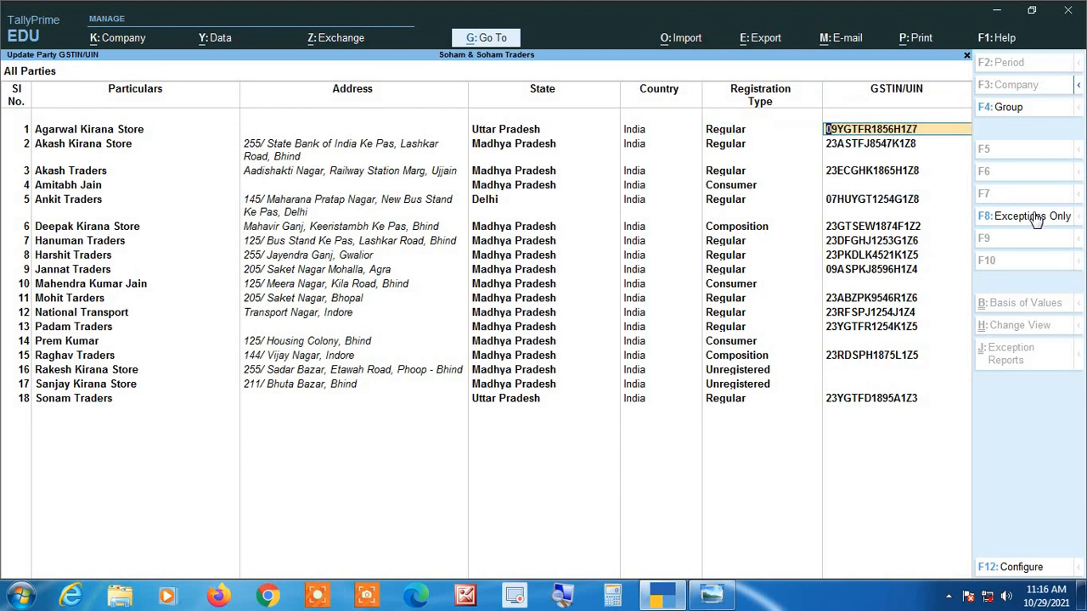
pyautogui.click(1033, 222)
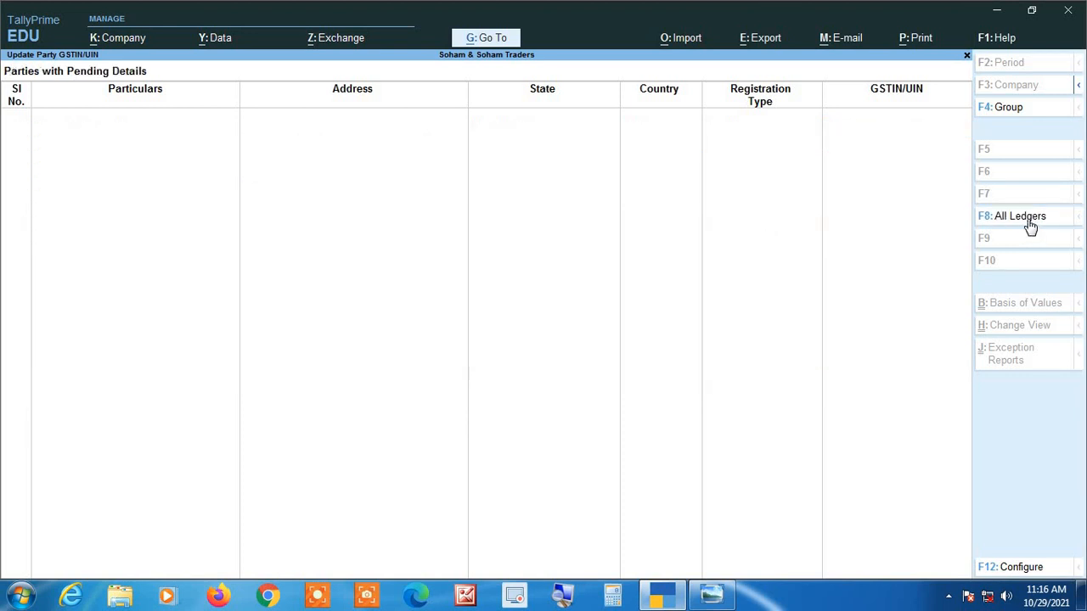
pyautogui.click(1028, 224)
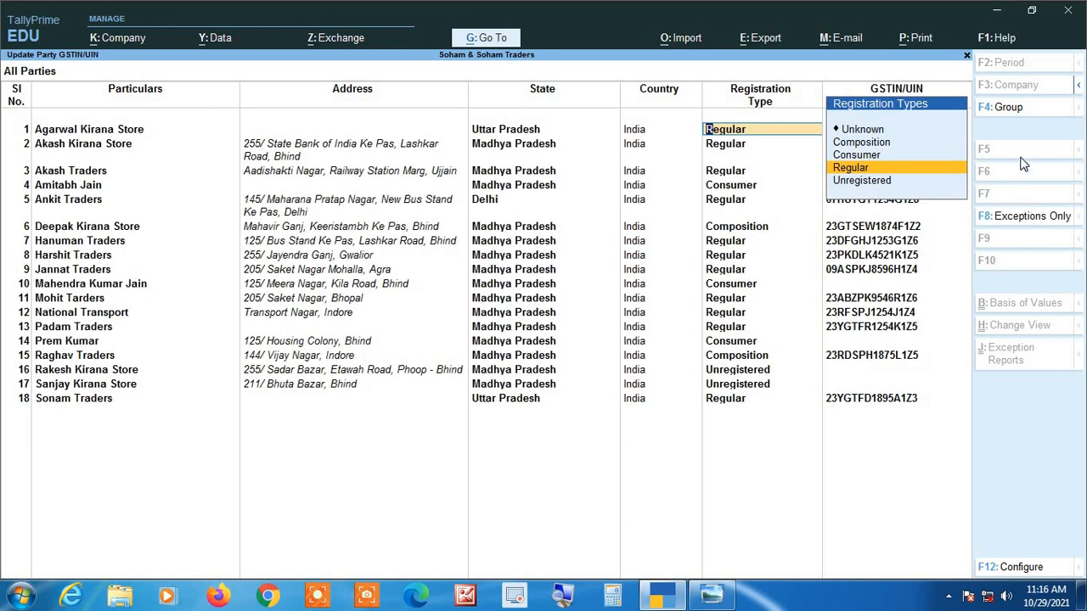
pyautogui.press('Return')
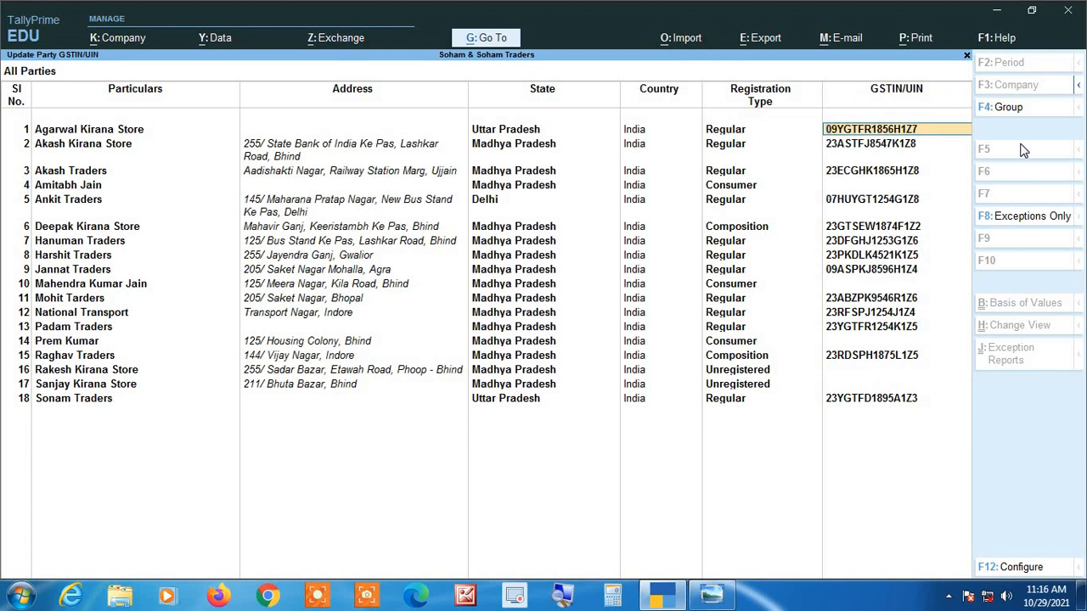
pyautogui.click(1019, 224)
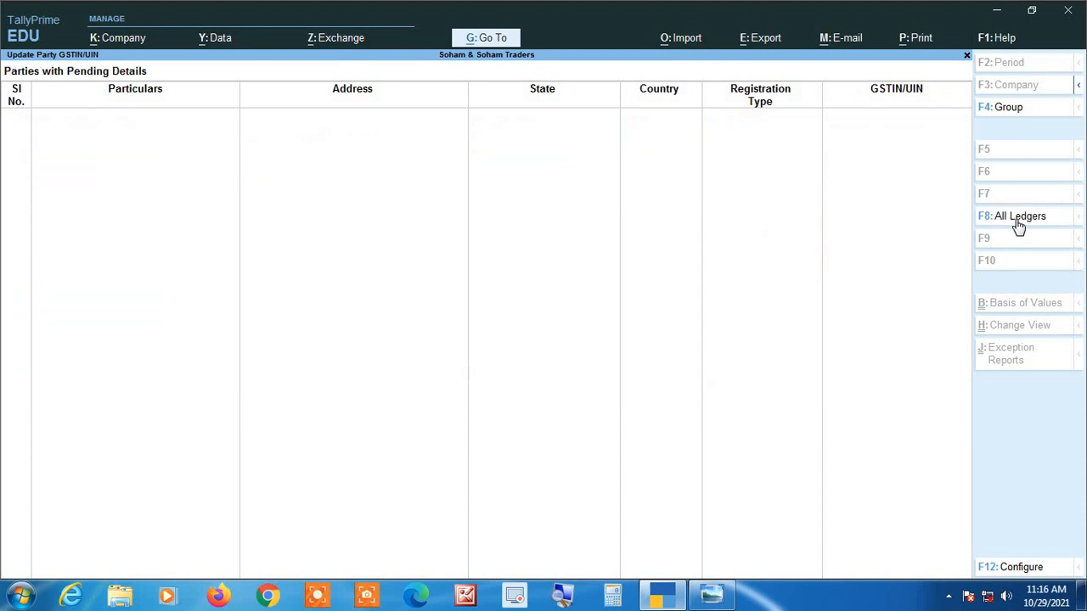
pyautogui.click(1019, 223)
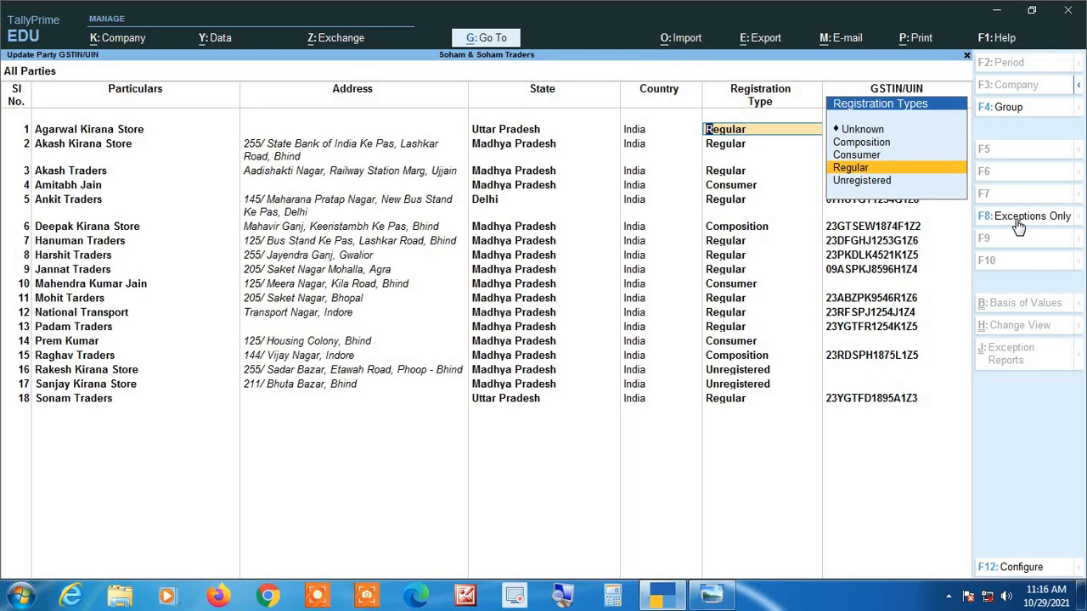
pyautogui.press('Return')
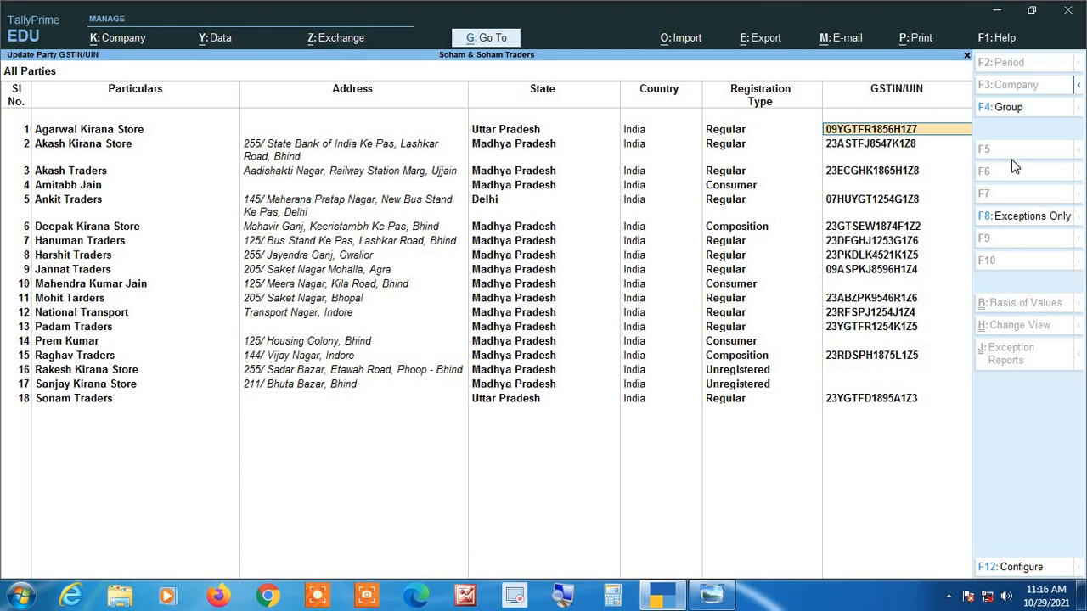
# Quit the report and return to the group-and-ledger selection prompt
pyautogui.press('Escape')
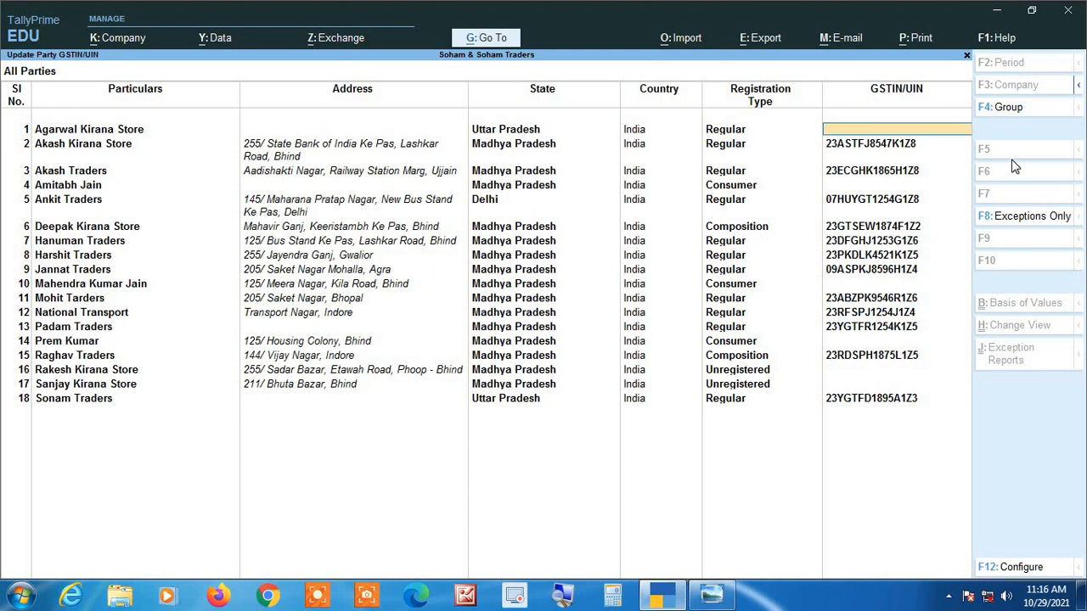
pyautogui.press('Escape')
pyautogui.press('y')
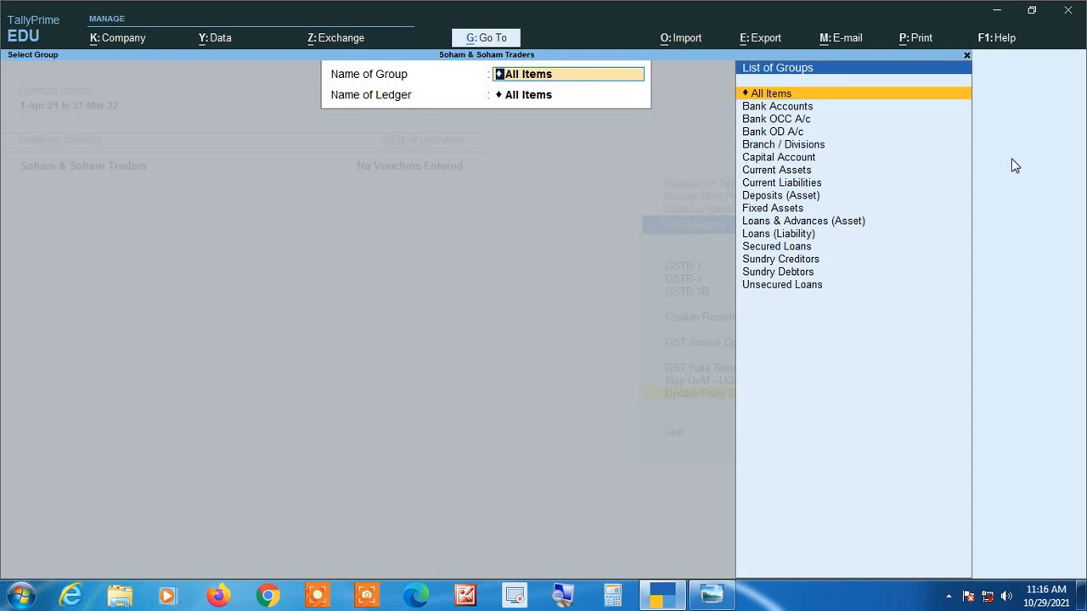
# Choose Sundry Creditors as the group for the Update Party GSTIN/UIN report
pyautogui.press('Down')
pyautogui.press('Down')
pyautogui.press('Down')
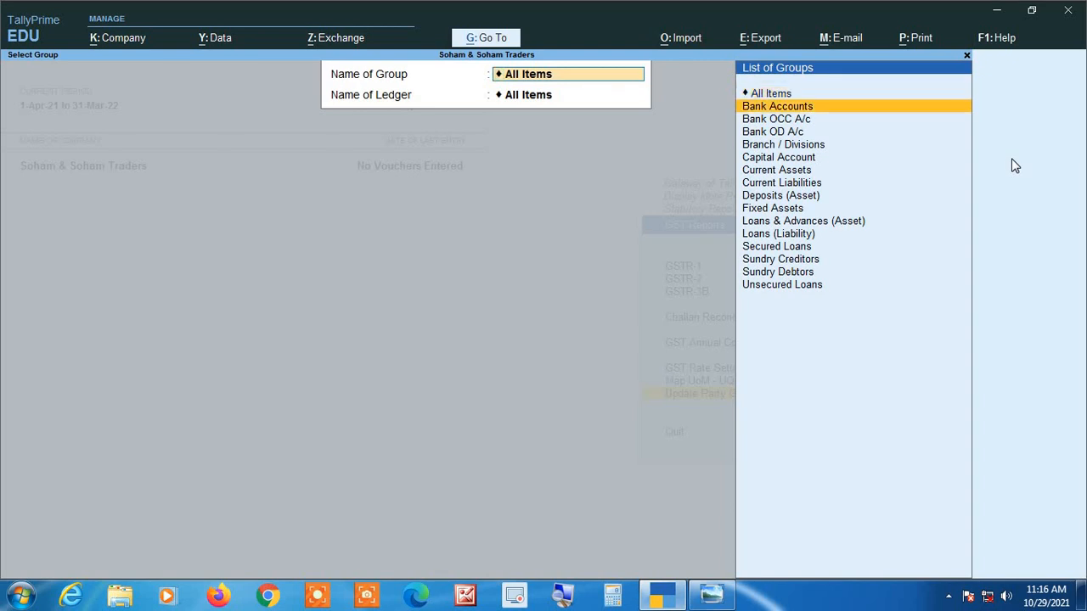
pyautogui.press('Down')
pyautogui.press('Down')
pyautogui.press('Down')
pyautogui.press('Down')
pyautogui.press('Down')
pyautogui.press('Down')
pyautogui.press('Down')
pyautogui.press('Down')
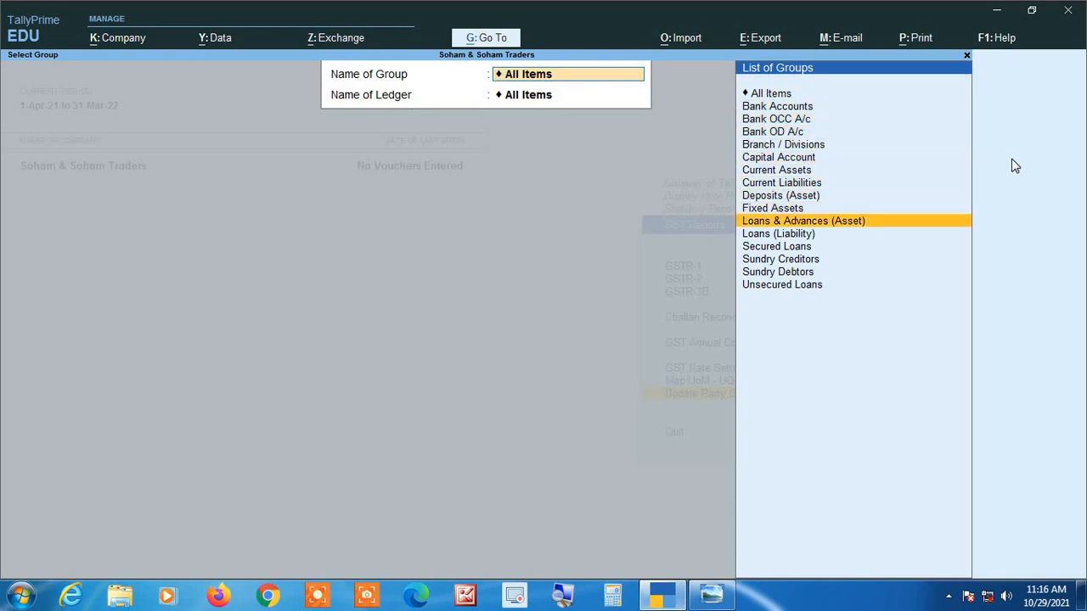
pyautogui.press('Down')
pyautogui.press('Down')
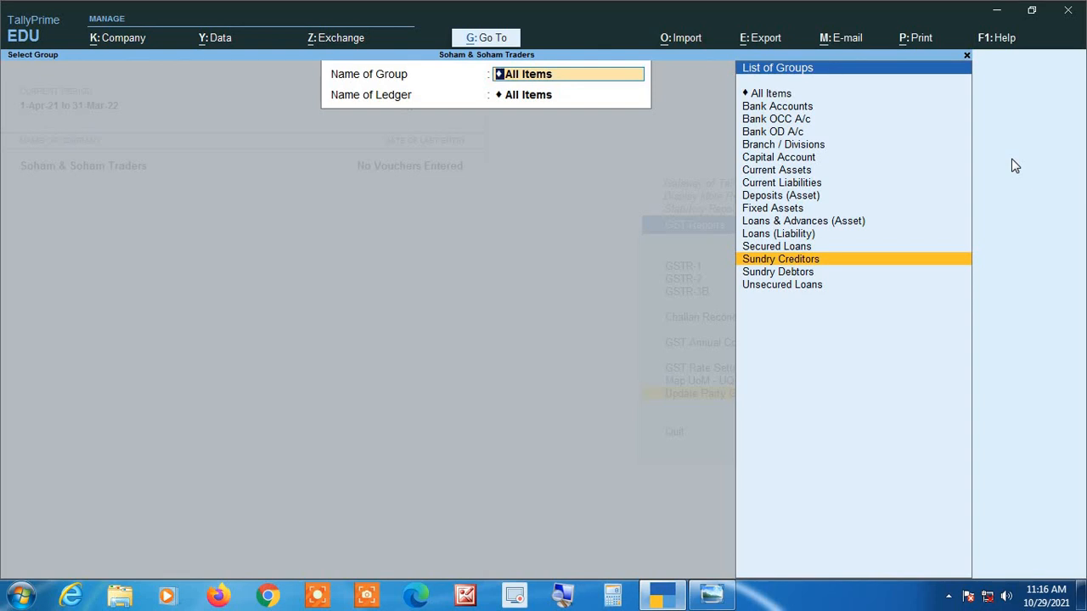
pyautogui.press('Return')
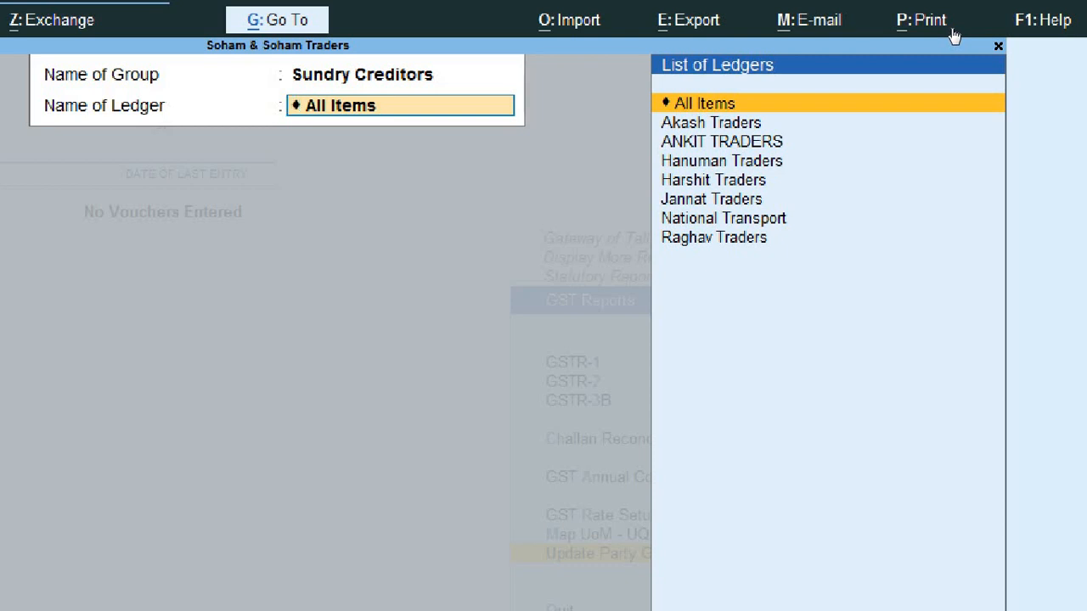
# Browse the creditor ledgers, then keep All Items to list all seven Sundry Creditors
pyautogui.press('Down')
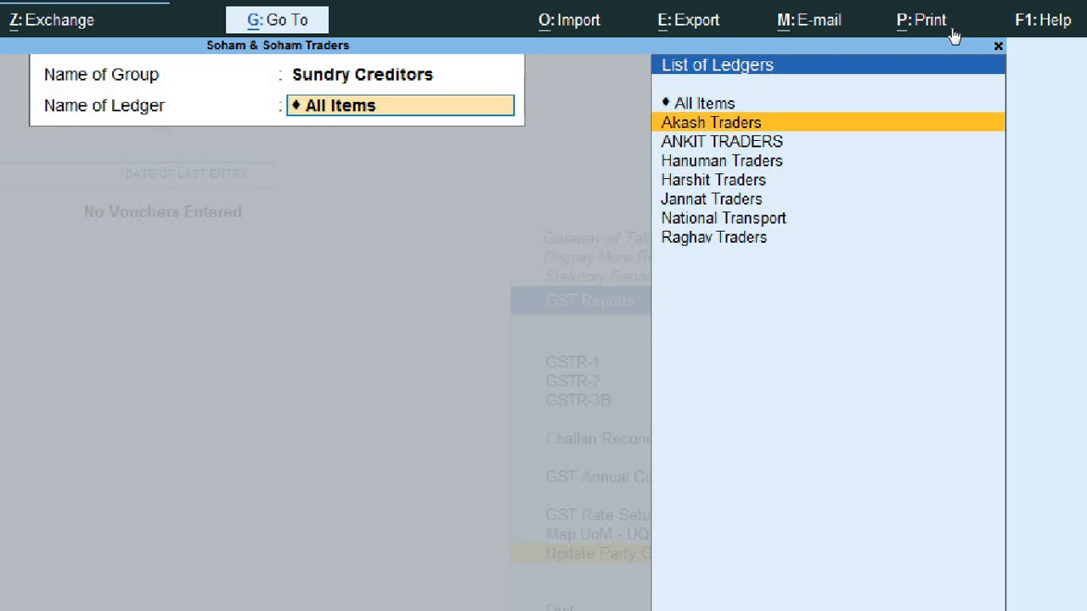
pyautogui.press('Down')
pyautogui.press('Down')
pyautogui.press('Down')
pyautogui.press('Down')
pyautogui.press('Down')
pyautogui.press('Down')
pyautogui.press('Up')
pyautogui.press('Up')
pyautogui.press('Up')
pyautogui.press('Up')
pyautogui.press('Up')
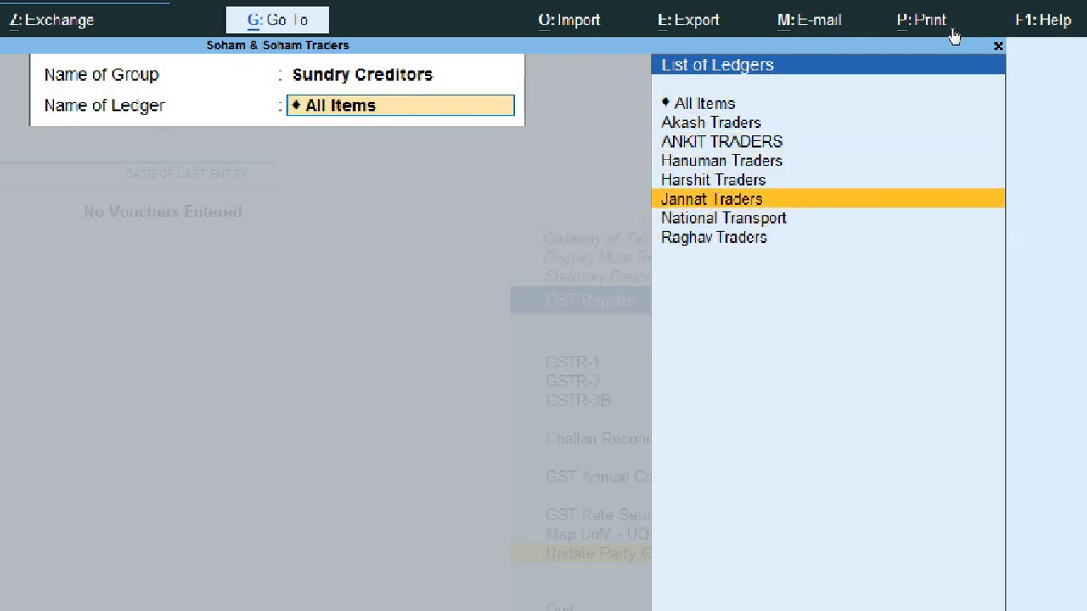
pyautogui.press('Up')
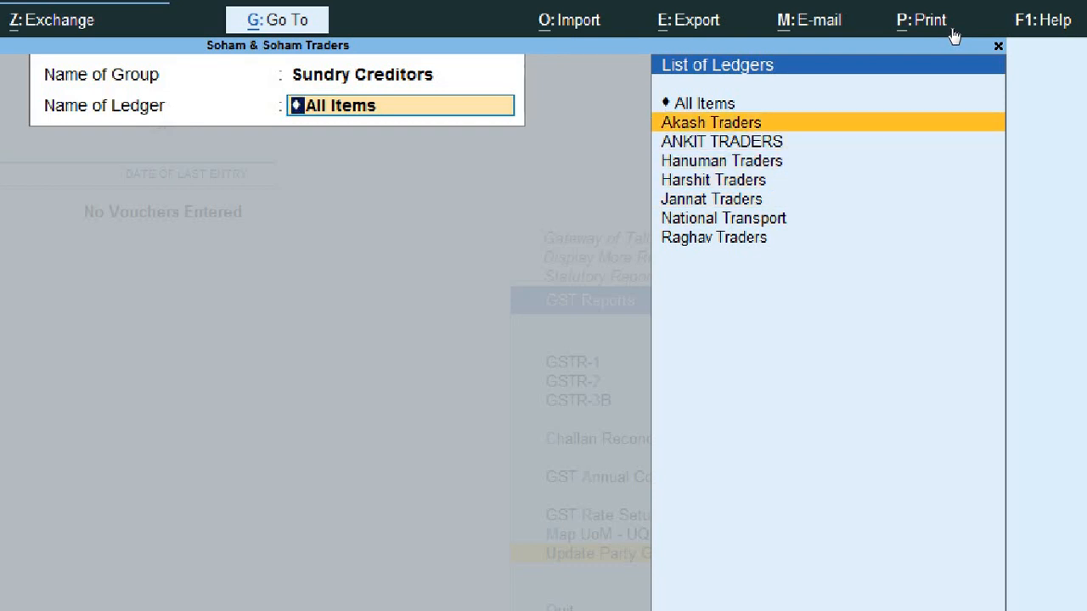
pyautogui.press('Down')
pyautogui.press('Down')
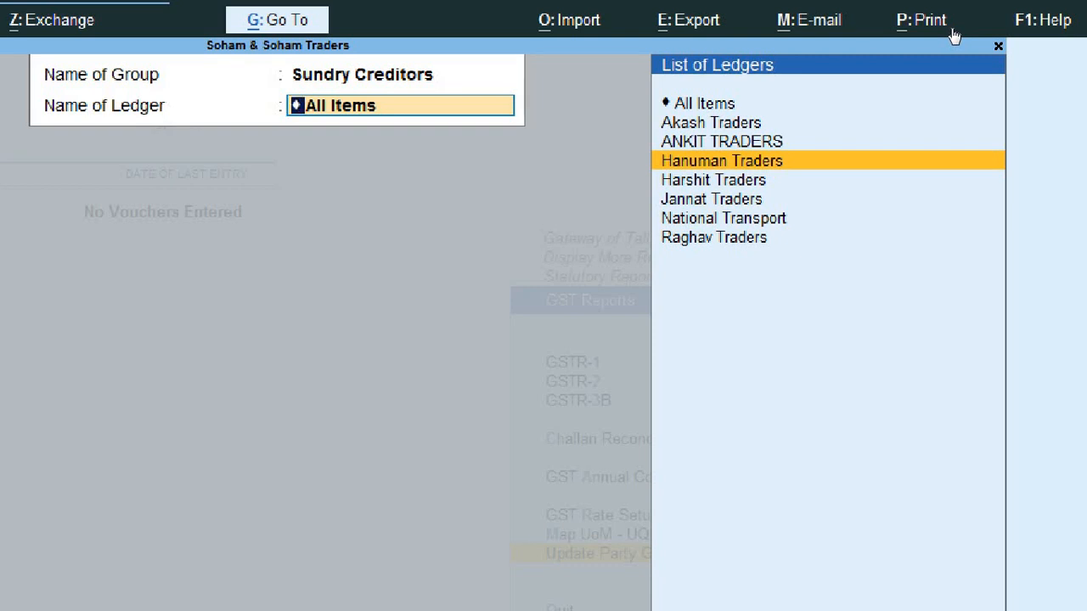
pyautogui.press('Up')
pyautogui.press('Up')
pyautogui.press('Up')
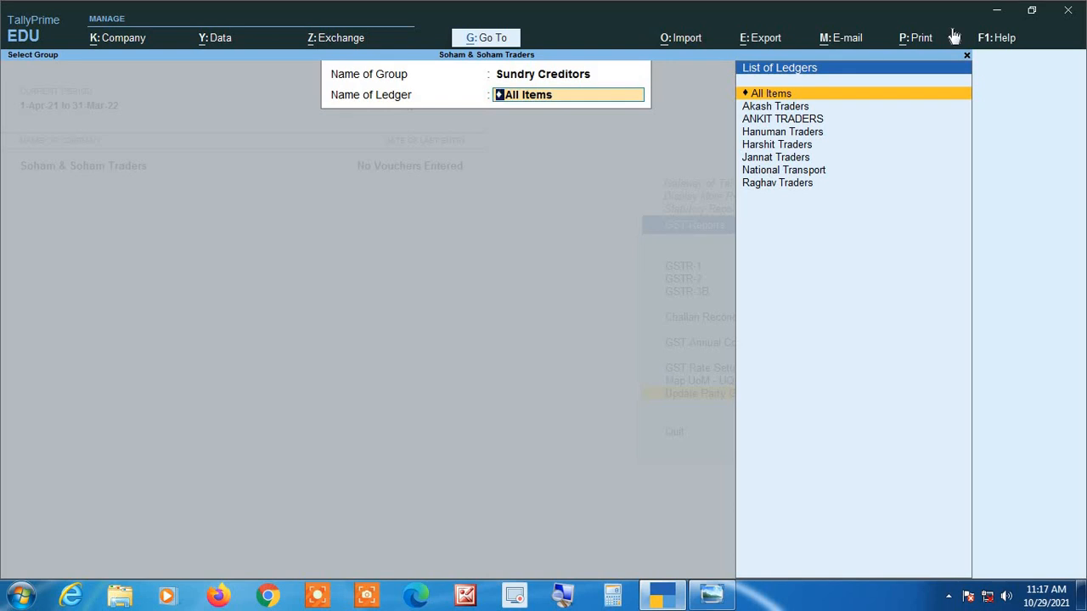
pyautogui.press('Return')
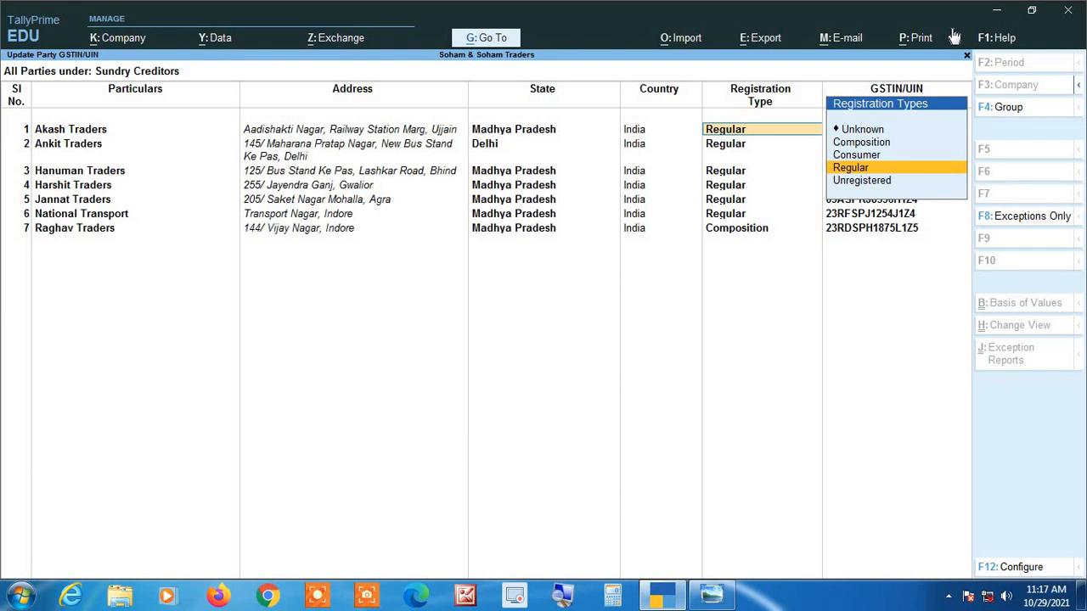
# Filter the Sundry Creditors report to exceptions only, which shows no pending GSTINs, then restore all ledgers
pyautogui.press('Return')
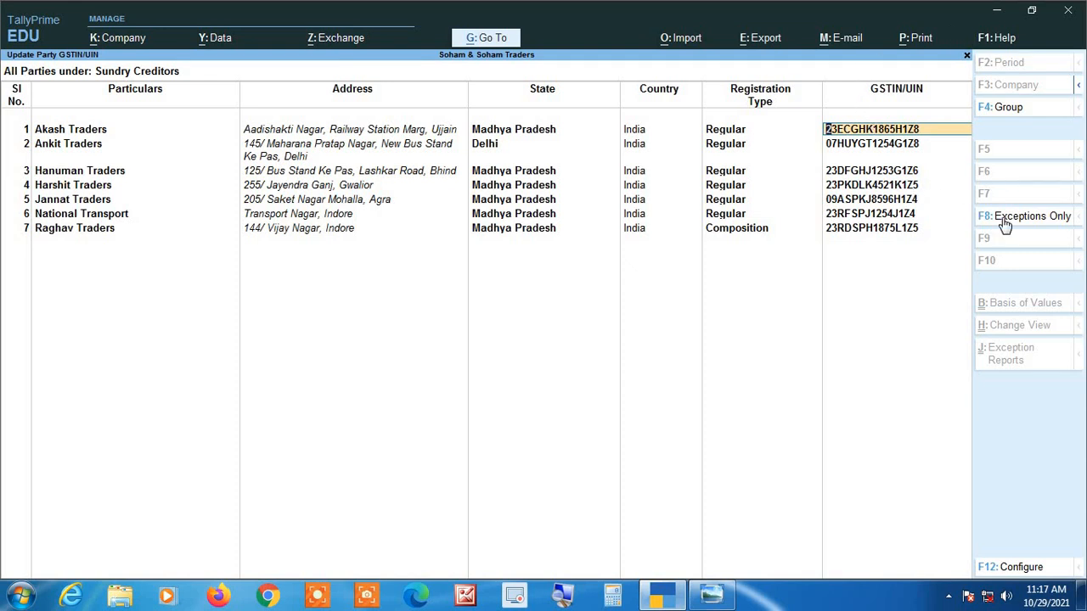
pyautogui.click(1033, 228)
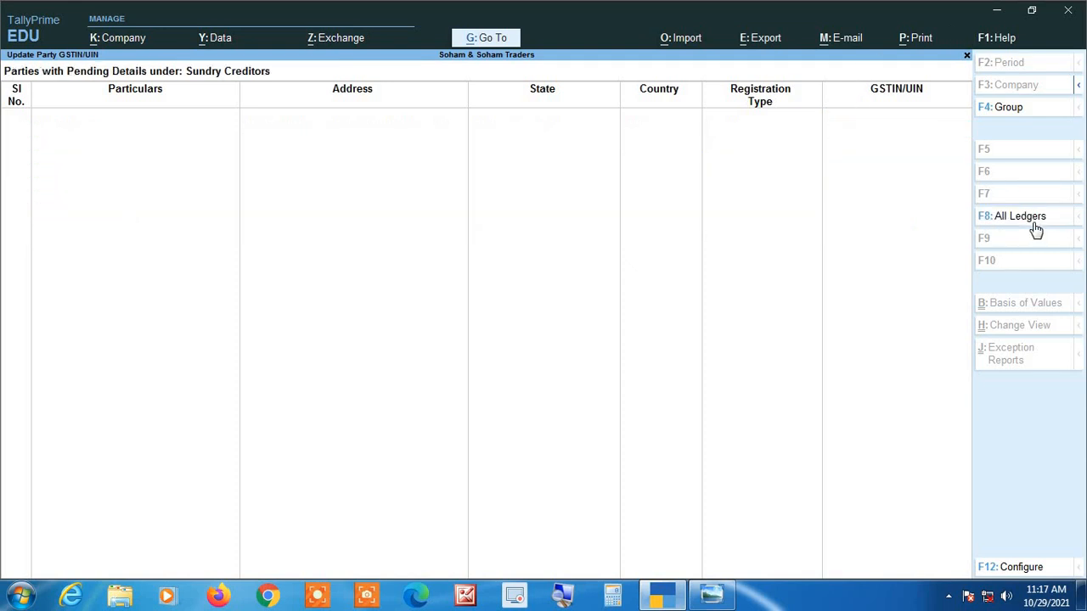
pyautogui.press('F4')
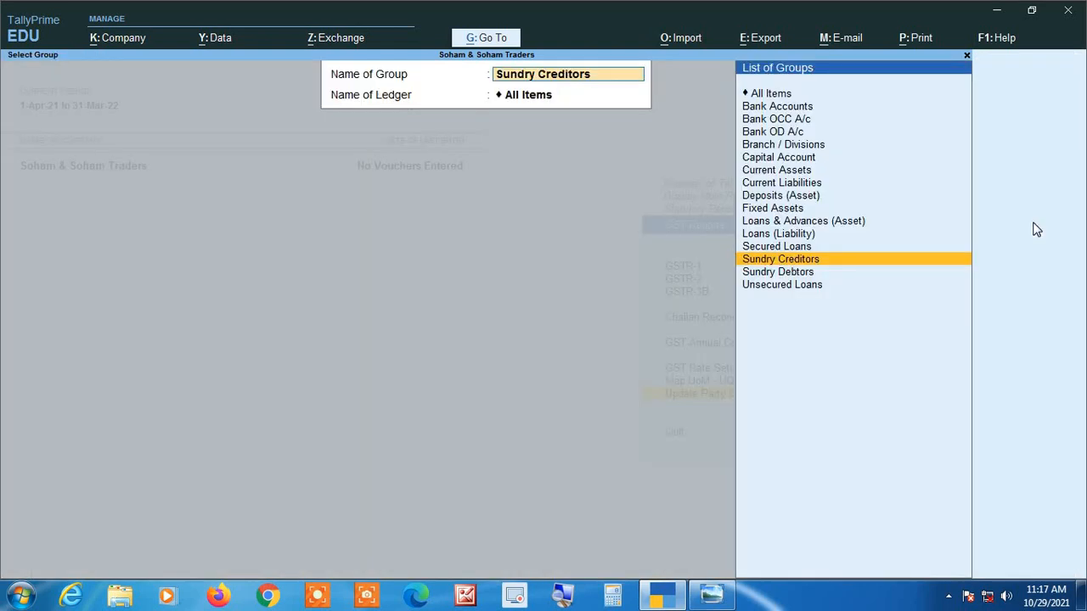
pyautogui.press('Return')
pyautogui.press('Return')
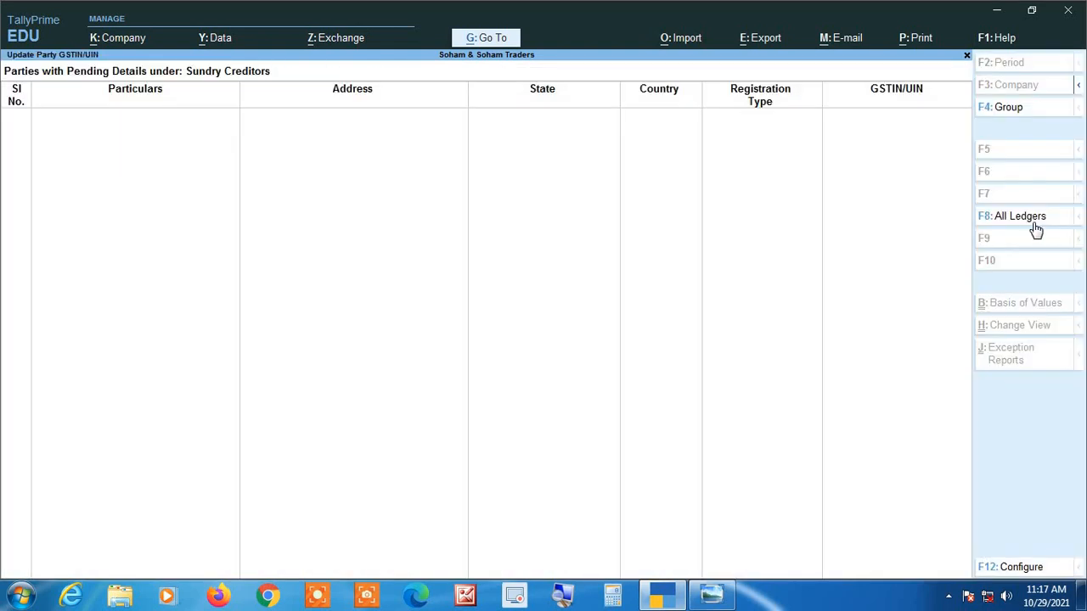
pyautogui.click(1035, 229)
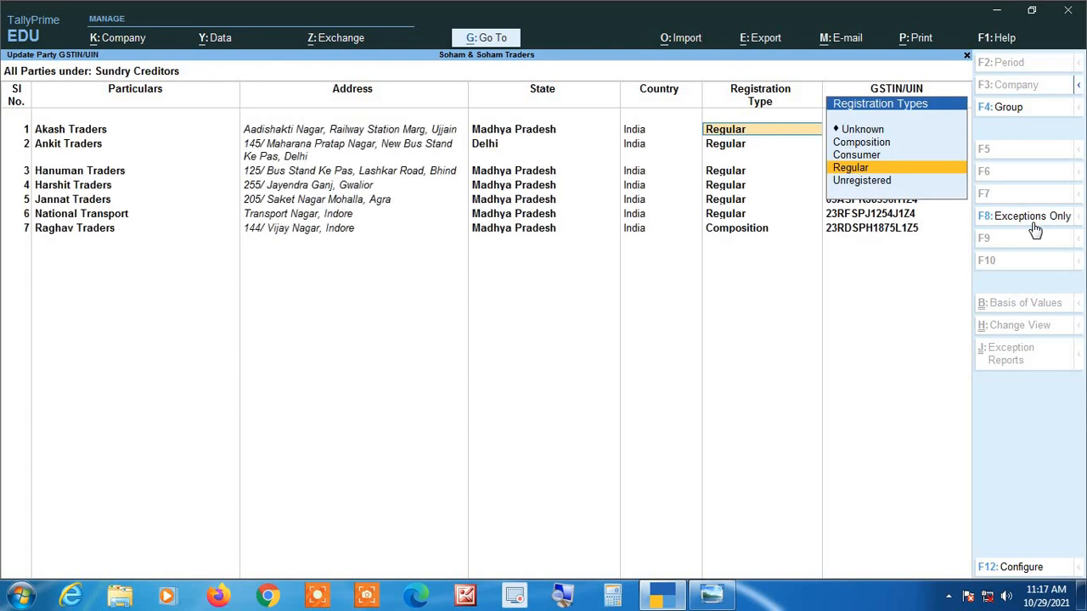
# Keep Akash Traders as Regular and quit the GSTIN update report
pyautogui.press('Return')
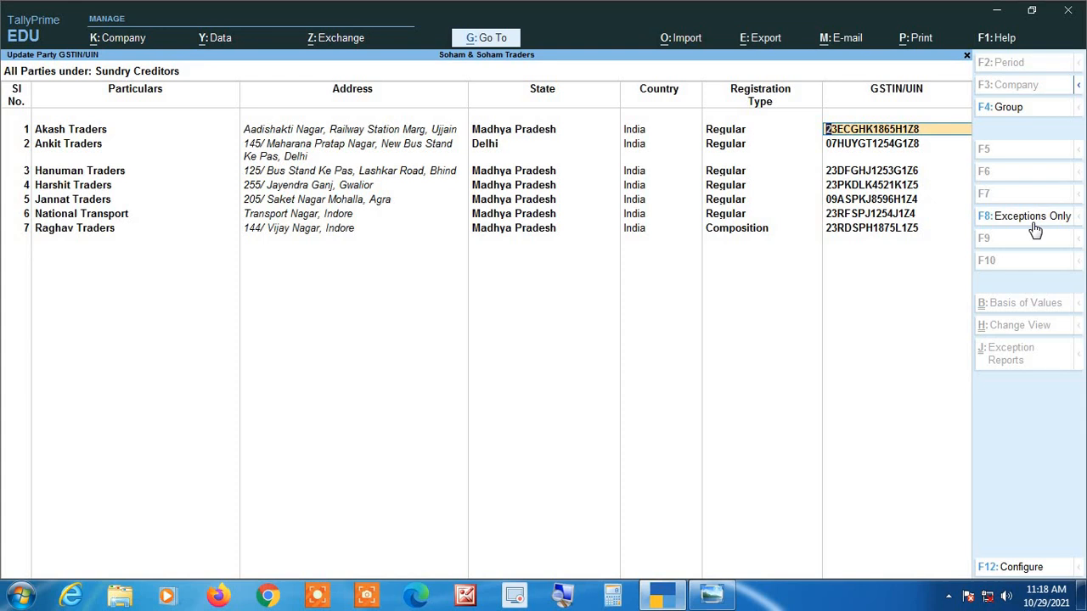
pyautogui.press('Escape')
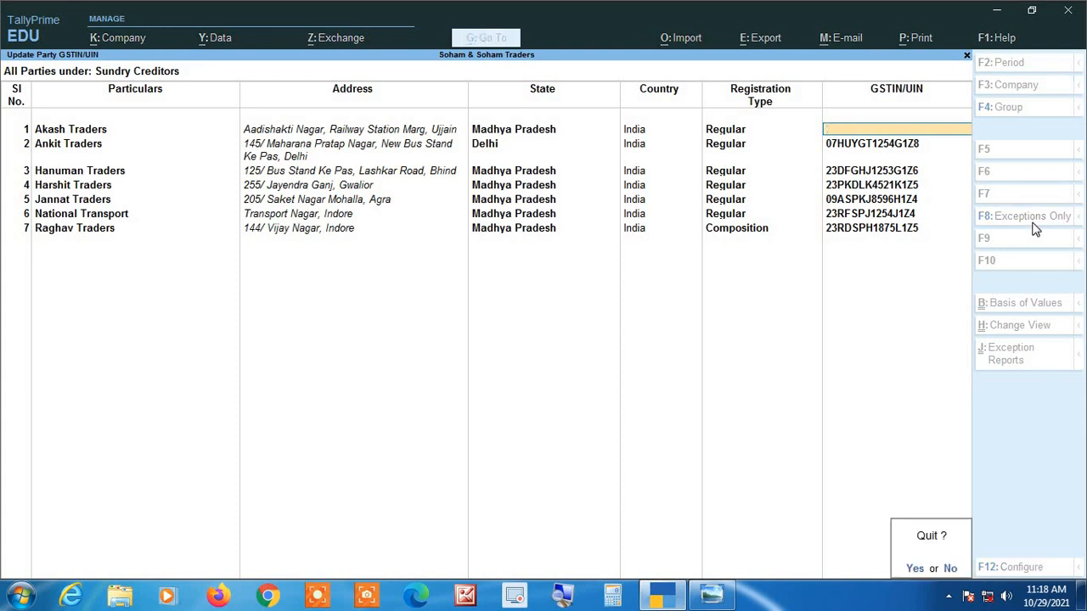
pyautogui.press('y')
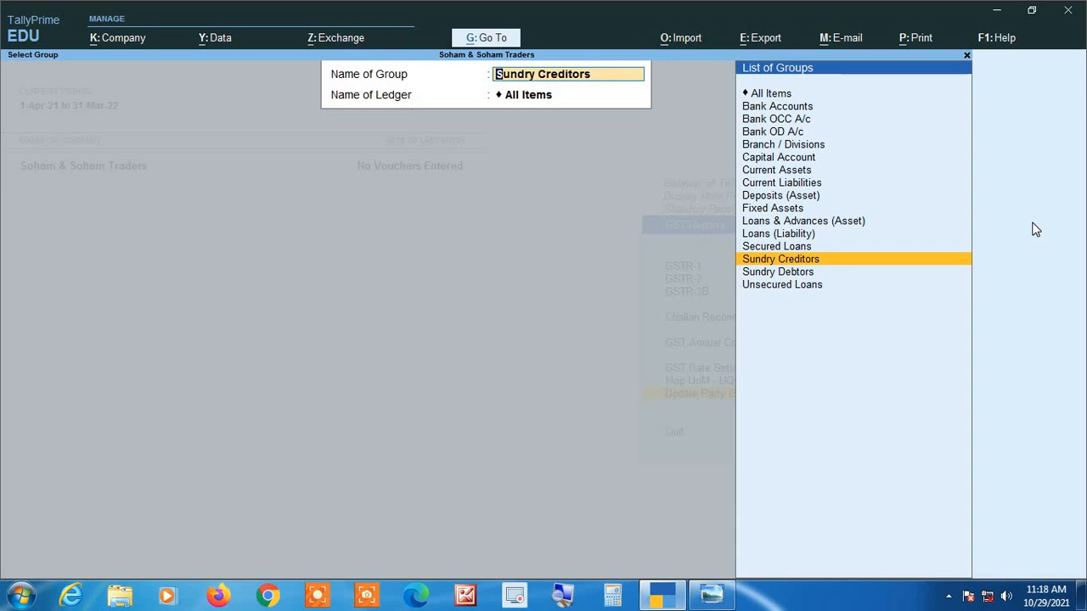
# Select Sundry Debtors as the group and All Items as the ledger to list the ten debtors
pyautogui.press('Down')
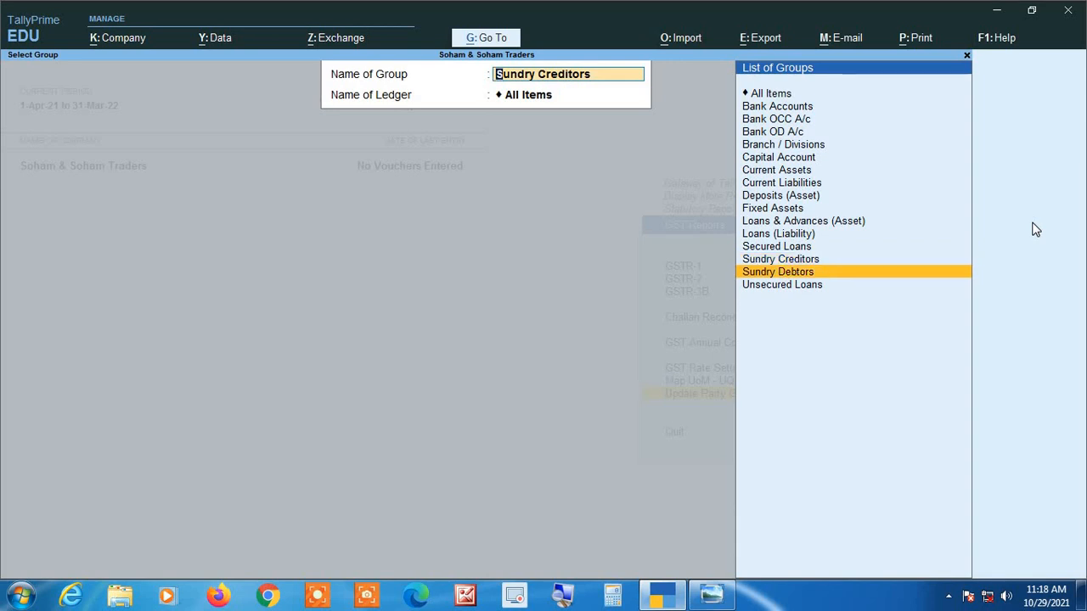
pyautogui.press('Return')
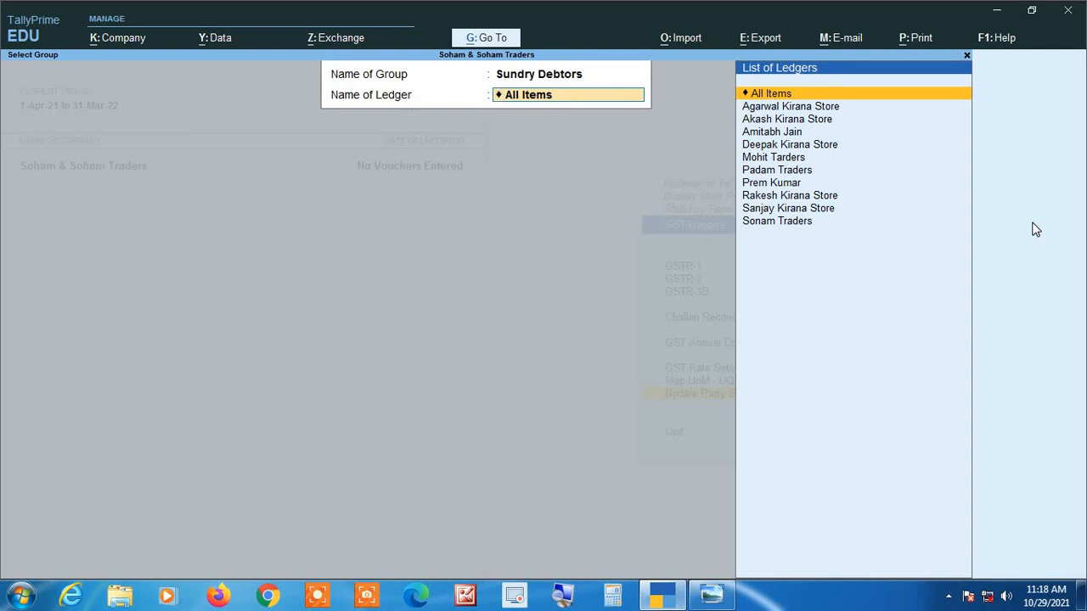
pyautogui.click(561, 596)
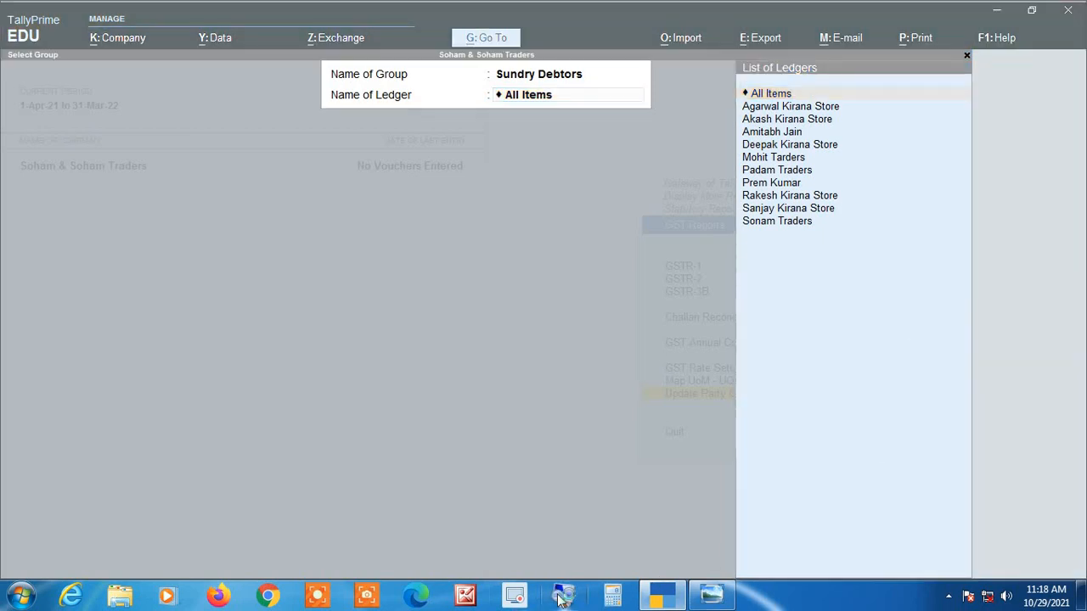
pyautogui.click(1000, 207)
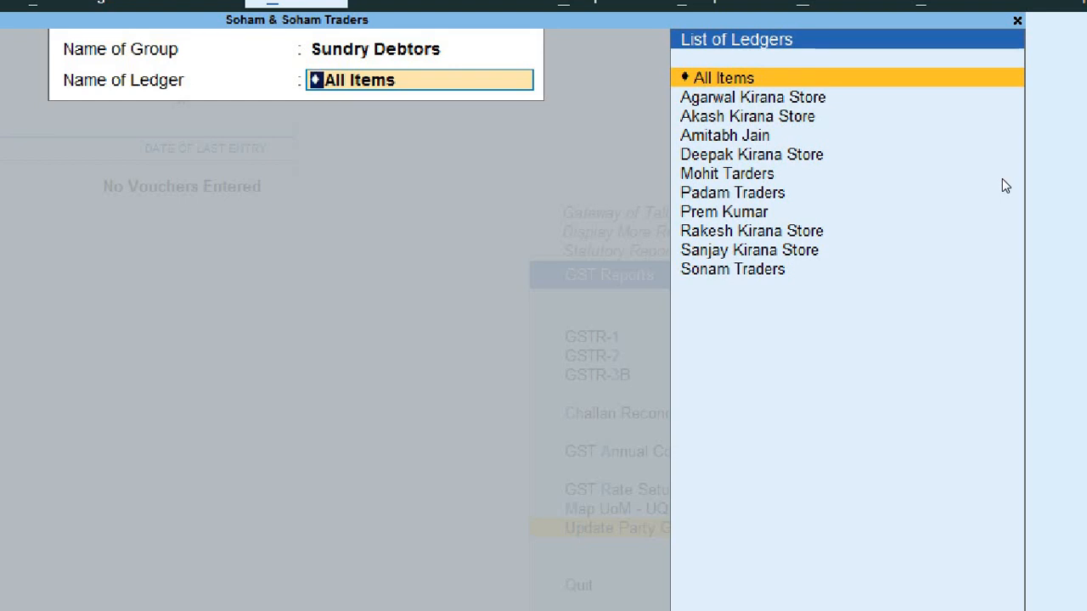
pyautogui.press('Down')
pyautogui.press('Down')
pyautogui.press('Down')
pyautogui.press('Down')
pyautogui.press('Down')
pyautogui.press('Down')
pyautogui.press('Down')
pyautogui.press('Down')
pyautogui.press('Down')
pyautogui.press('Down')
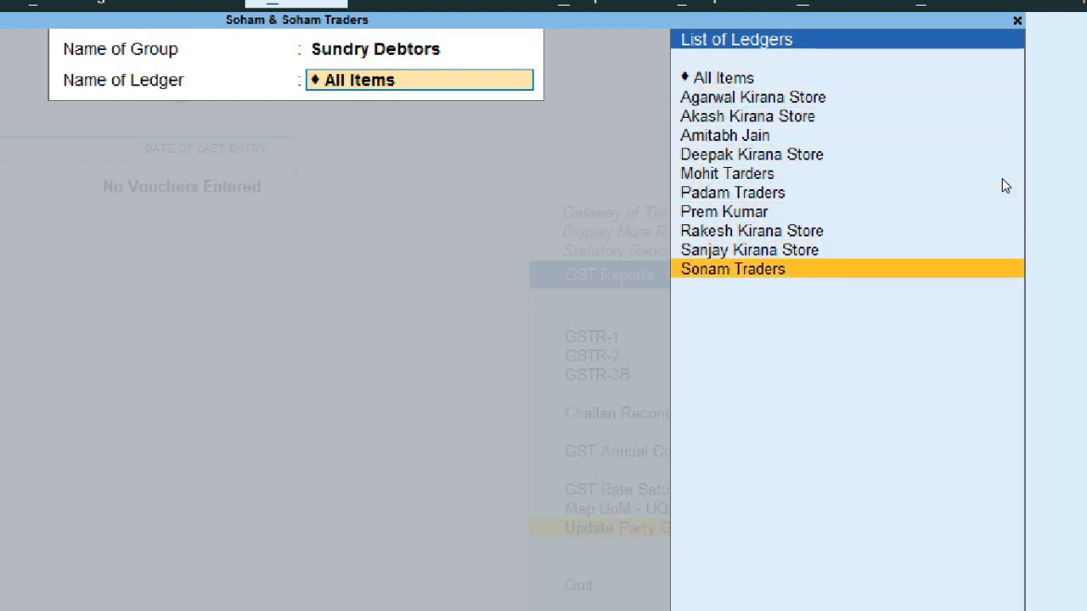
pyautogui.press('Up')
pyautogui.press('Up')
pyautogui.press('Up')
pyautogui.press('Up')
pyautogui.press('Up')
pyautogui.press('Up')
pyautogui.press('Up')
pyautogui.press('Up')
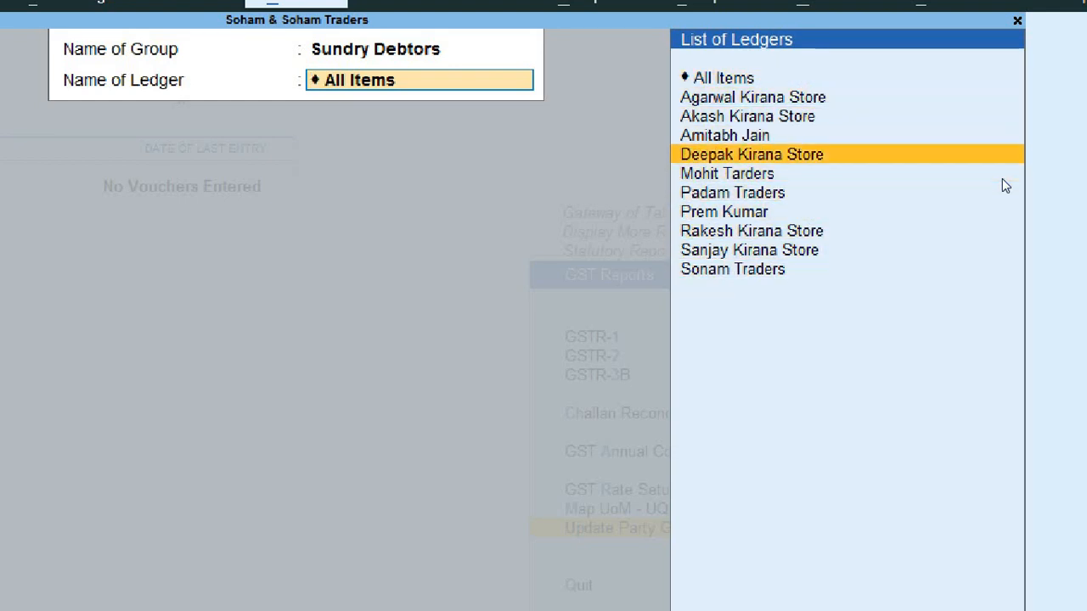
pyautogui.press('Up')
pyautogui.press('Up')
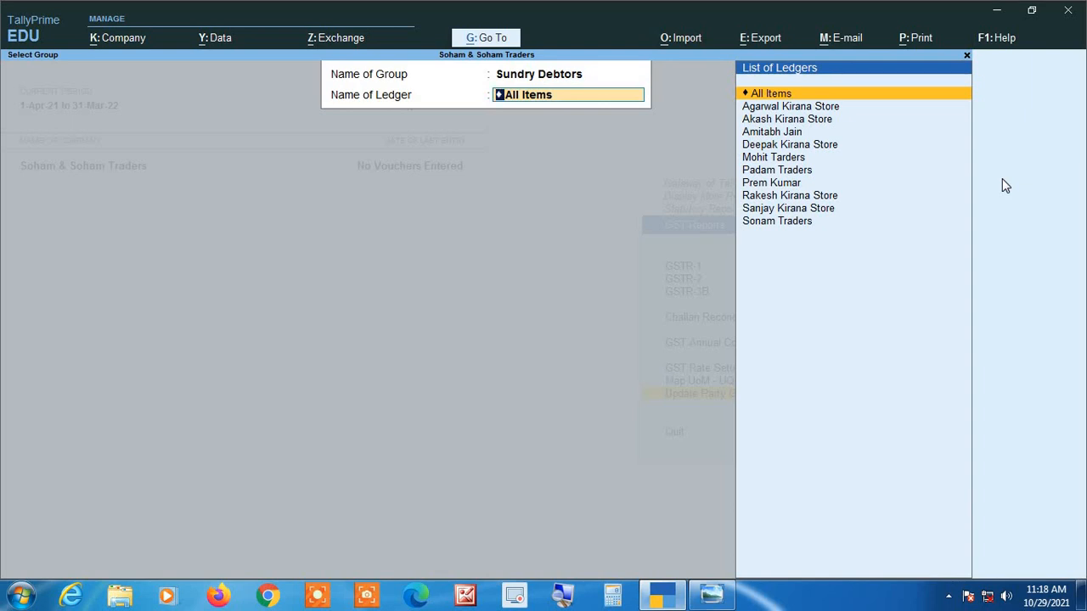
pyautogui.press('Return')
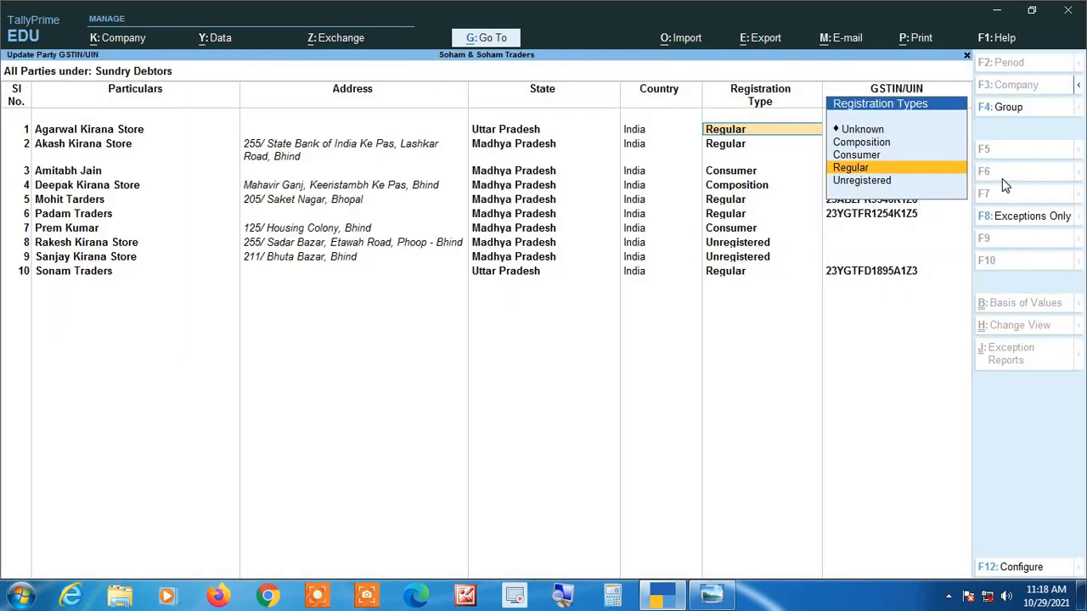
# Keep Agarwal Kirana Store as Regular and exit the Sundry Debtors report without changes
pyautogui.press('Return')
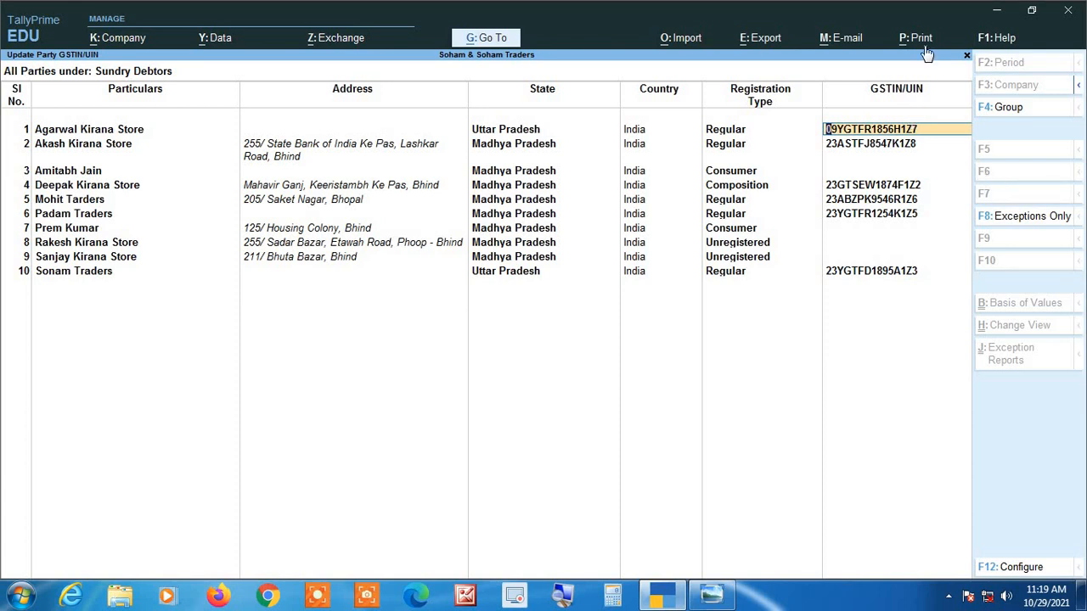
pyautogui.press('BackSpace')
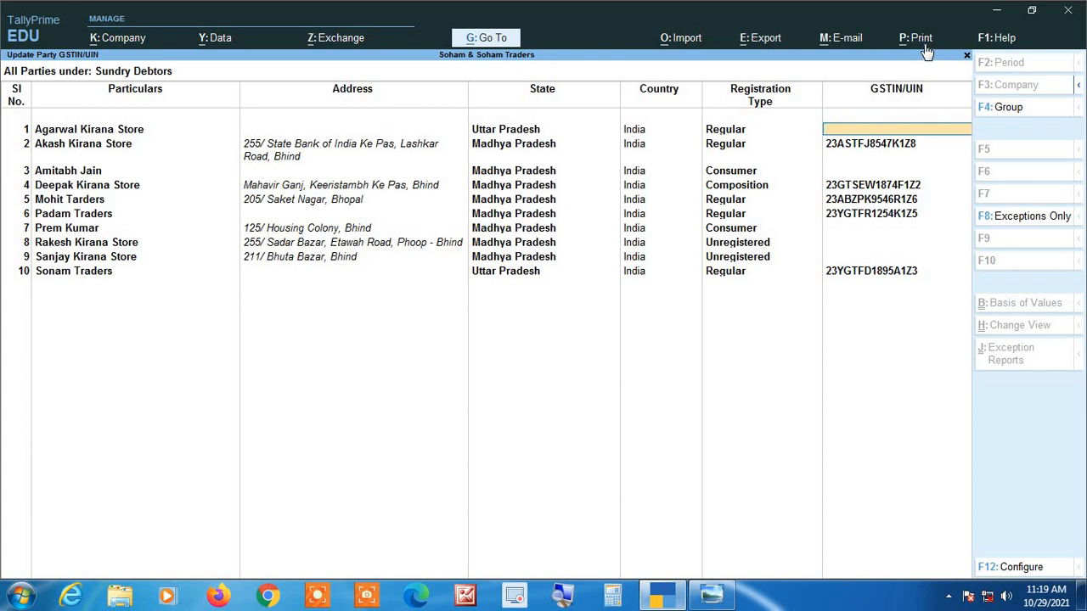
pyautogui.press('Escape')
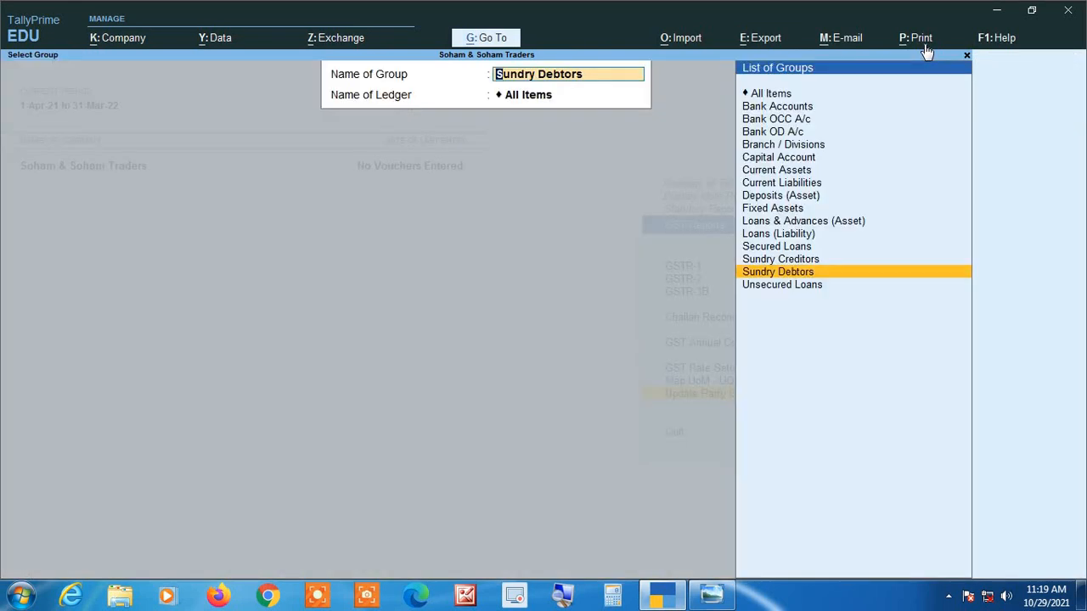
# Reopen the report with All Items as the group, listing all 18 parties, and bring up the print options
pyautogui.press('Up')
pyautogui.press('Up')
pyautogui.press('Up')
pyautogui.press('Up')
pyautogui.press('Up')
pyautogui.press('Up')
pyautogui.press('Up')
pyautogui.press('Up')
pyautogui.press('Up')
pyautogui.press('Up')
pyautogui.press('Up')
pyautogui.press('Up')
pyautogui.press('Up')
pyautogui.press('Up')
pyautogui.press('Return')
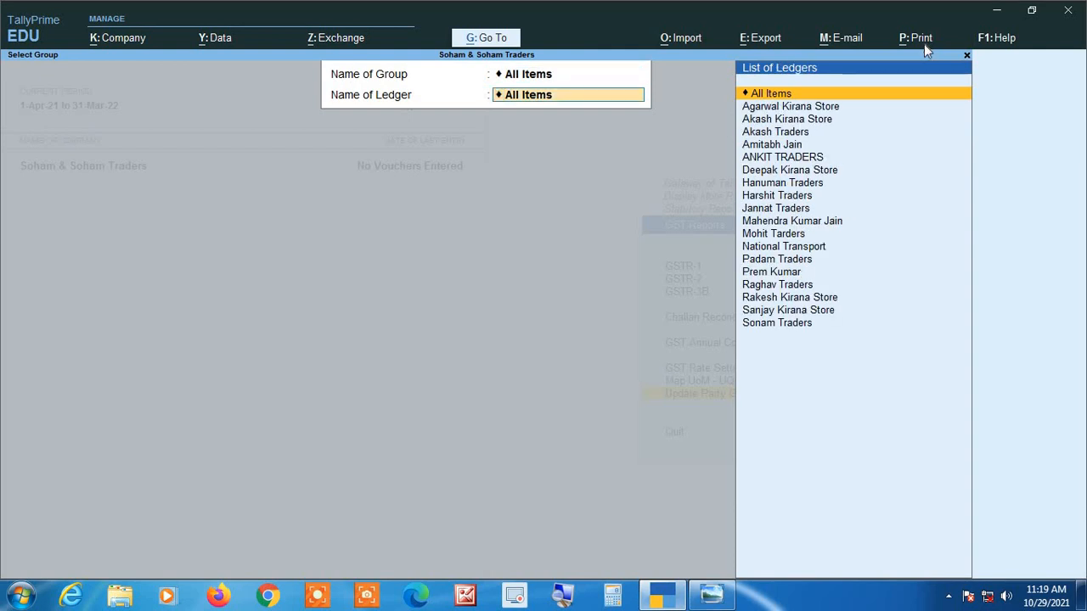
pyautogui.press('Return')
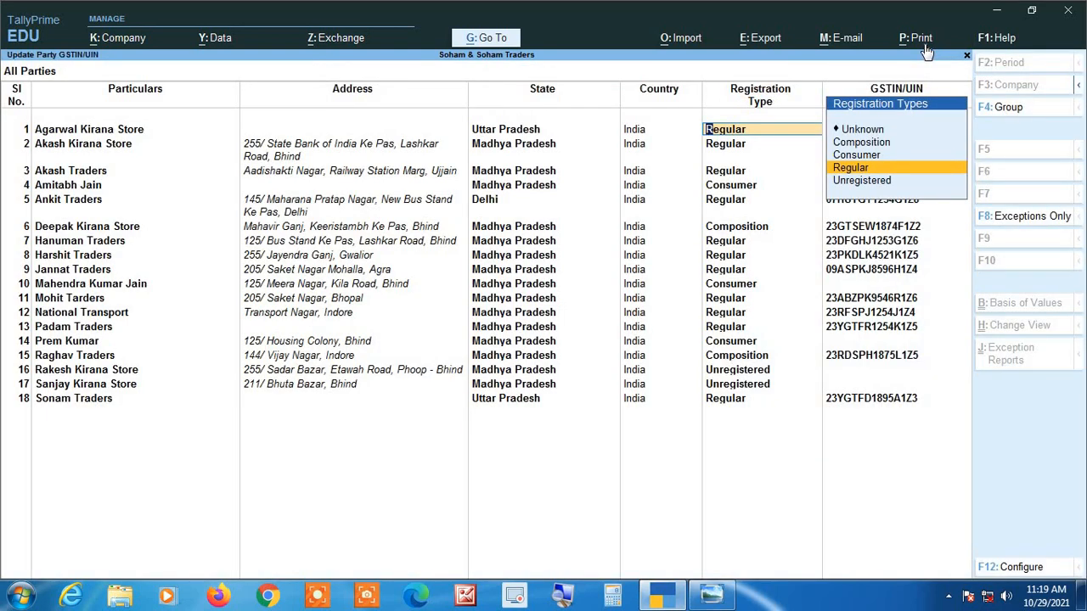
pyautogui.press('Return')
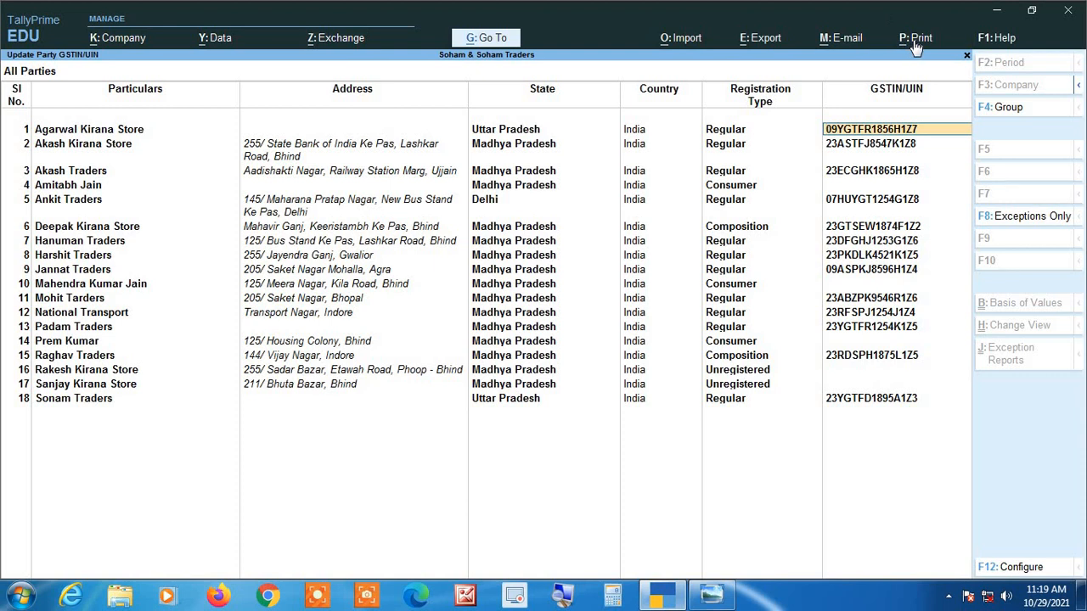
pyautogui.click(915, 40)
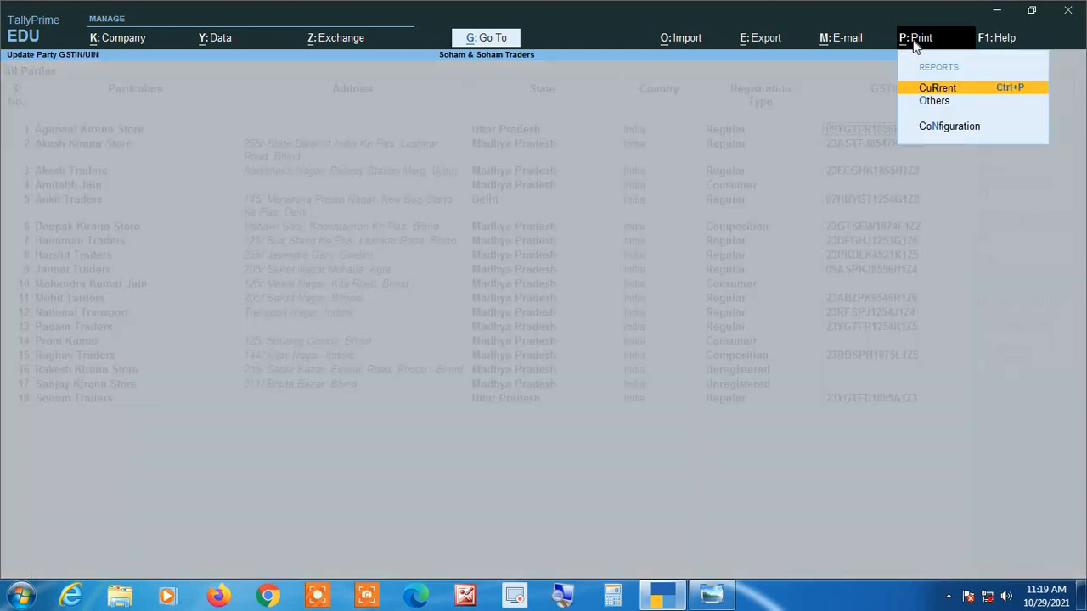
# Preview the current report's printout at full page width and scroll through it
pyautogui.press('Return')
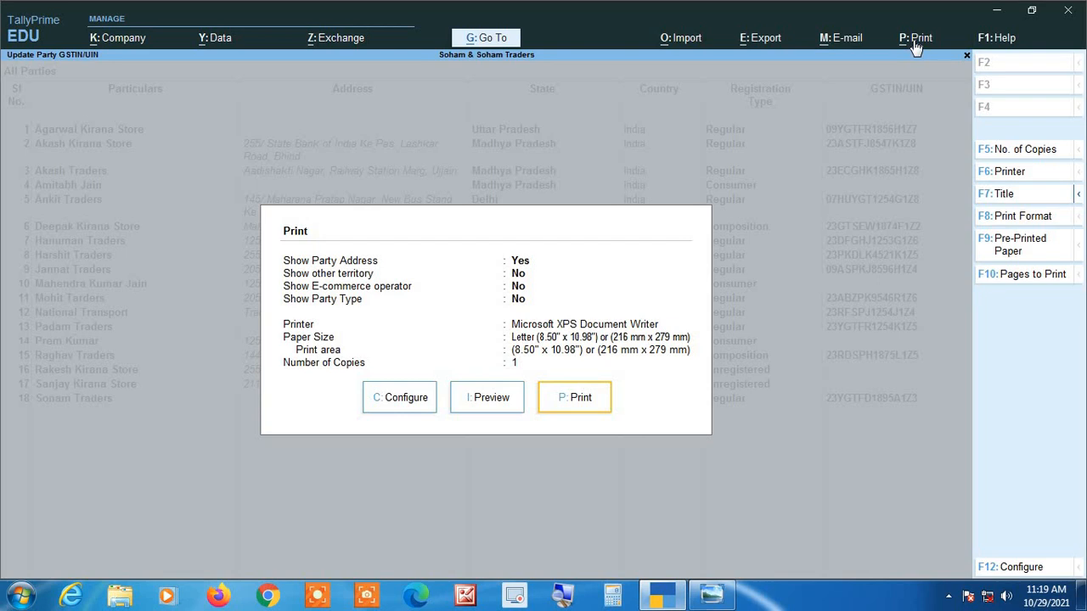
pyautogui.press('Left')
pyautogui.press('Return')
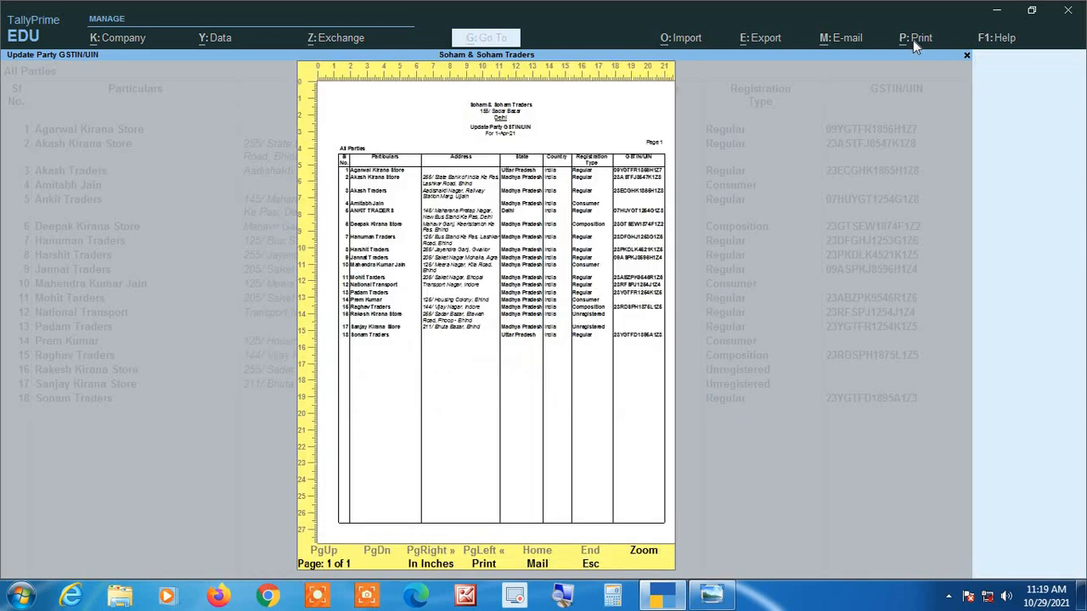
pyautogui.press('Return')
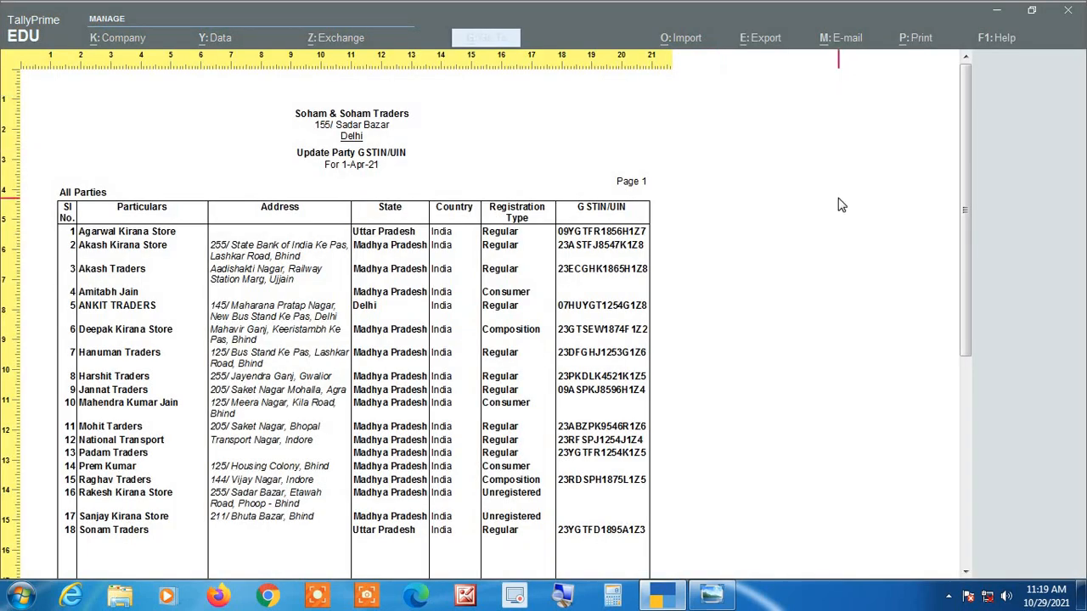
pyautogui.scroll(-3, 835, 217)
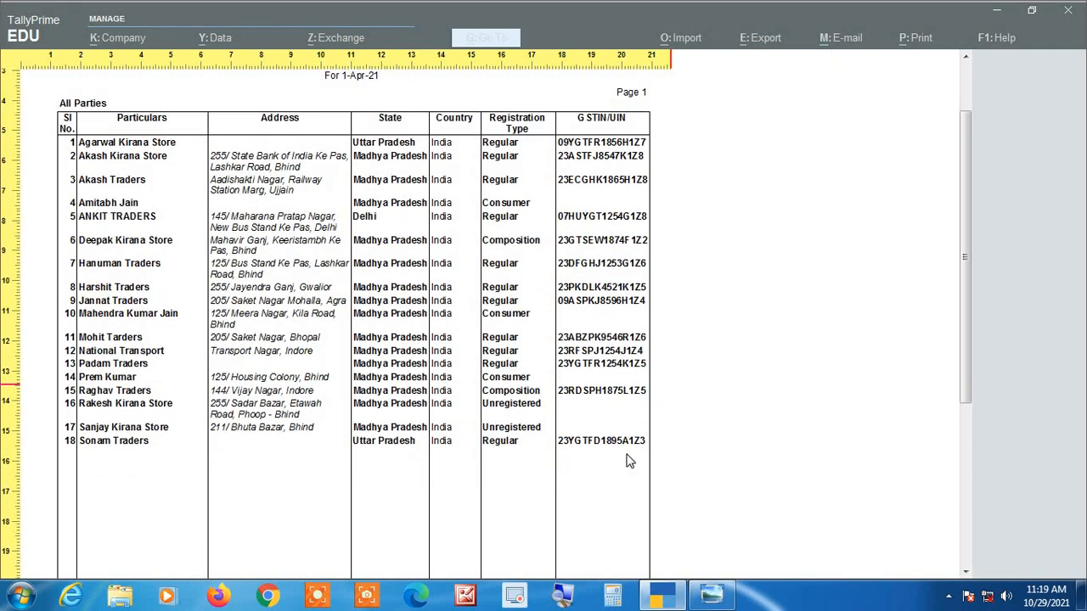